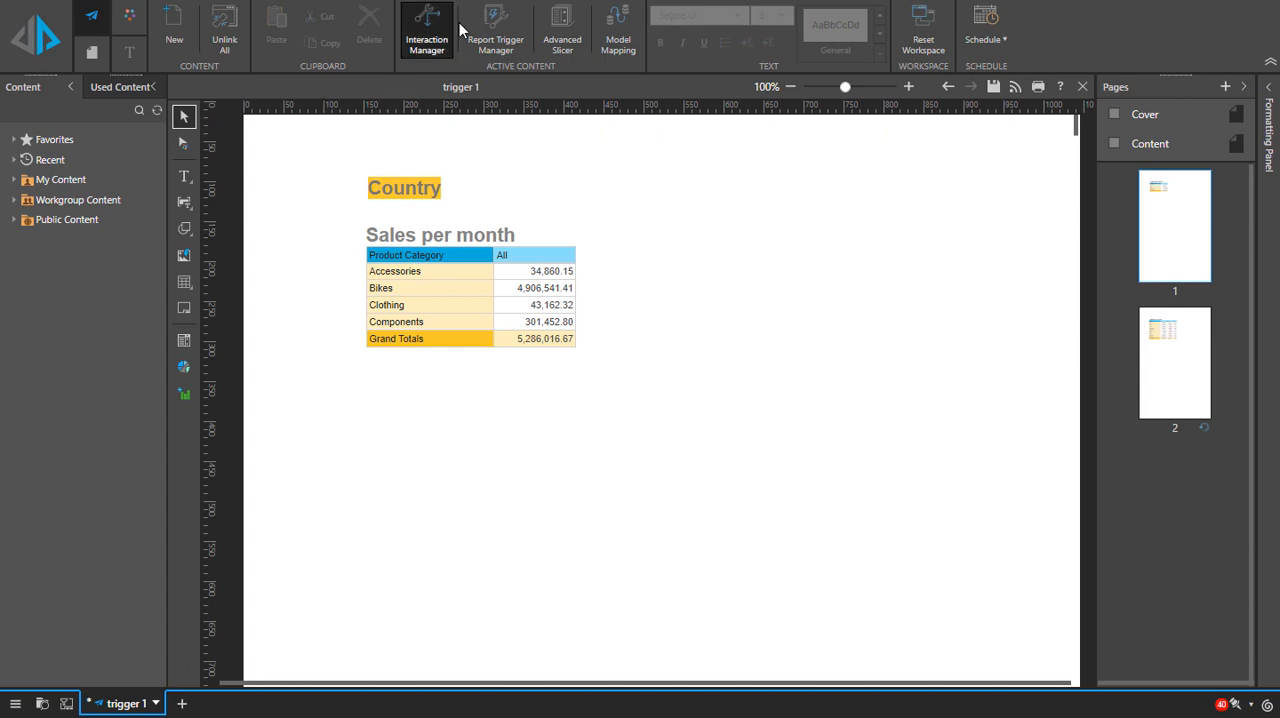
Step: Enable the report trigger with the Trigger if True option and start a new trigger condition
click(477, 37)
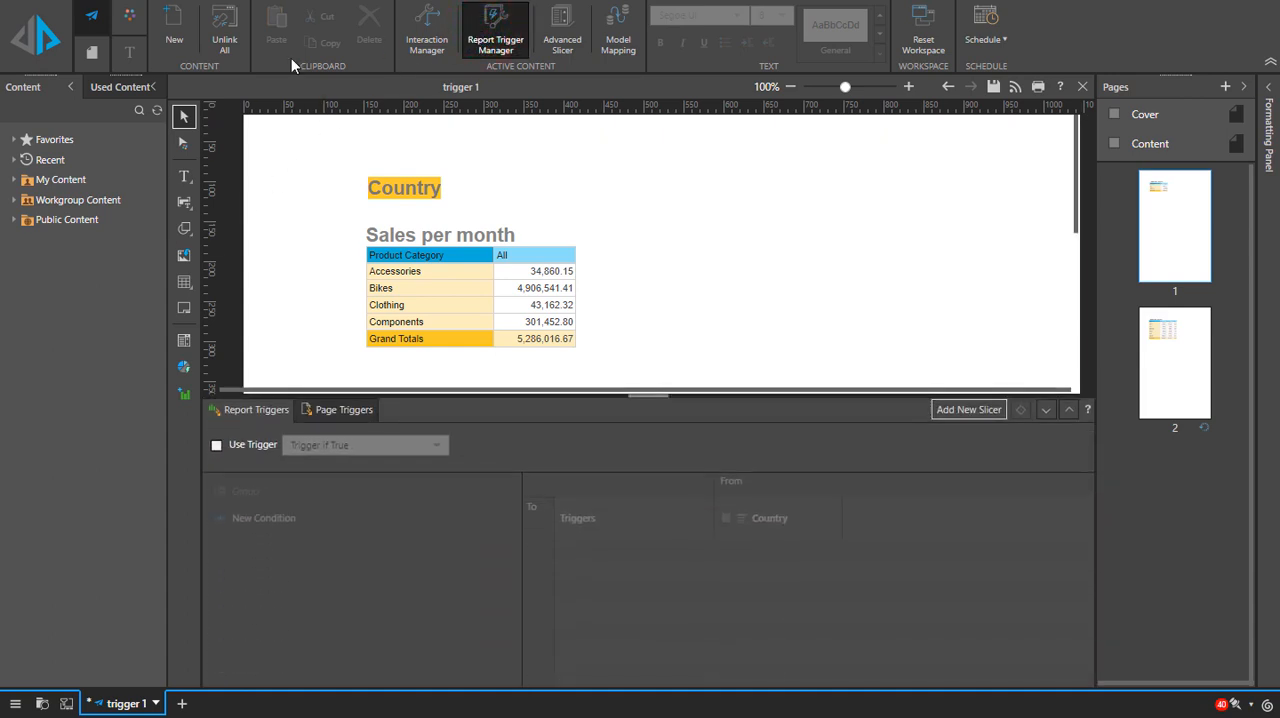
click(215, 446)
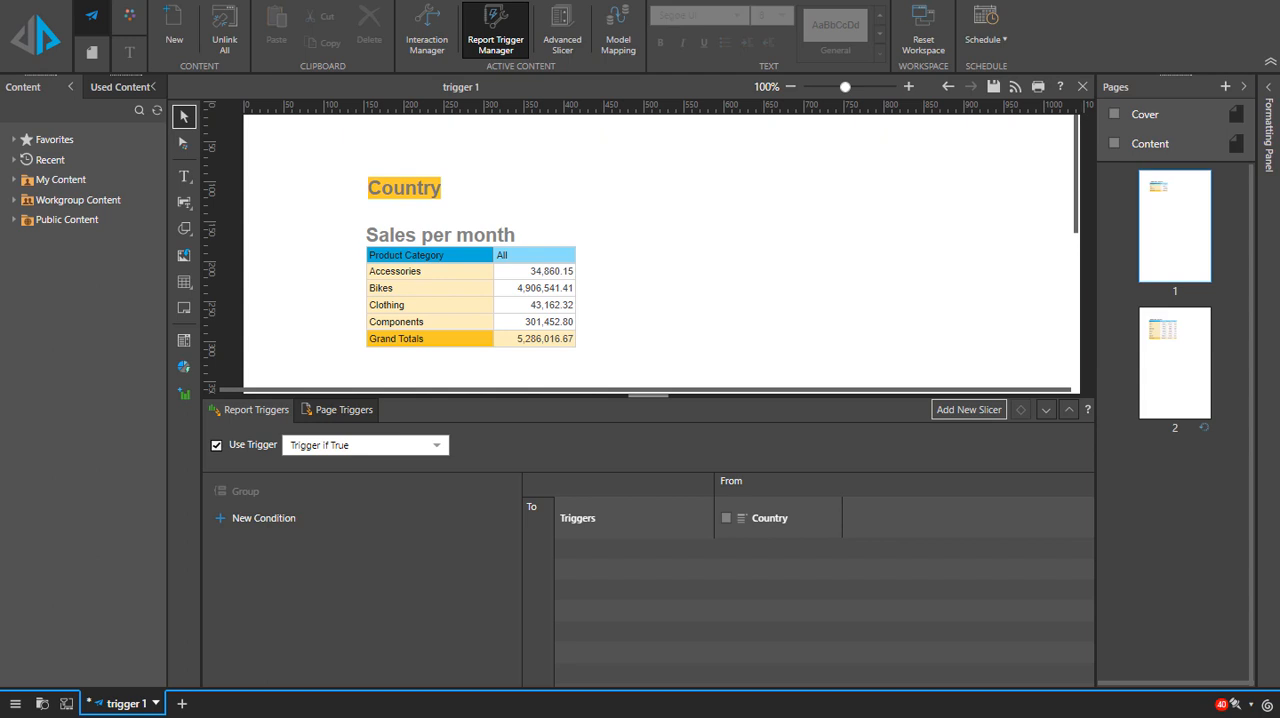
click(221, 519)
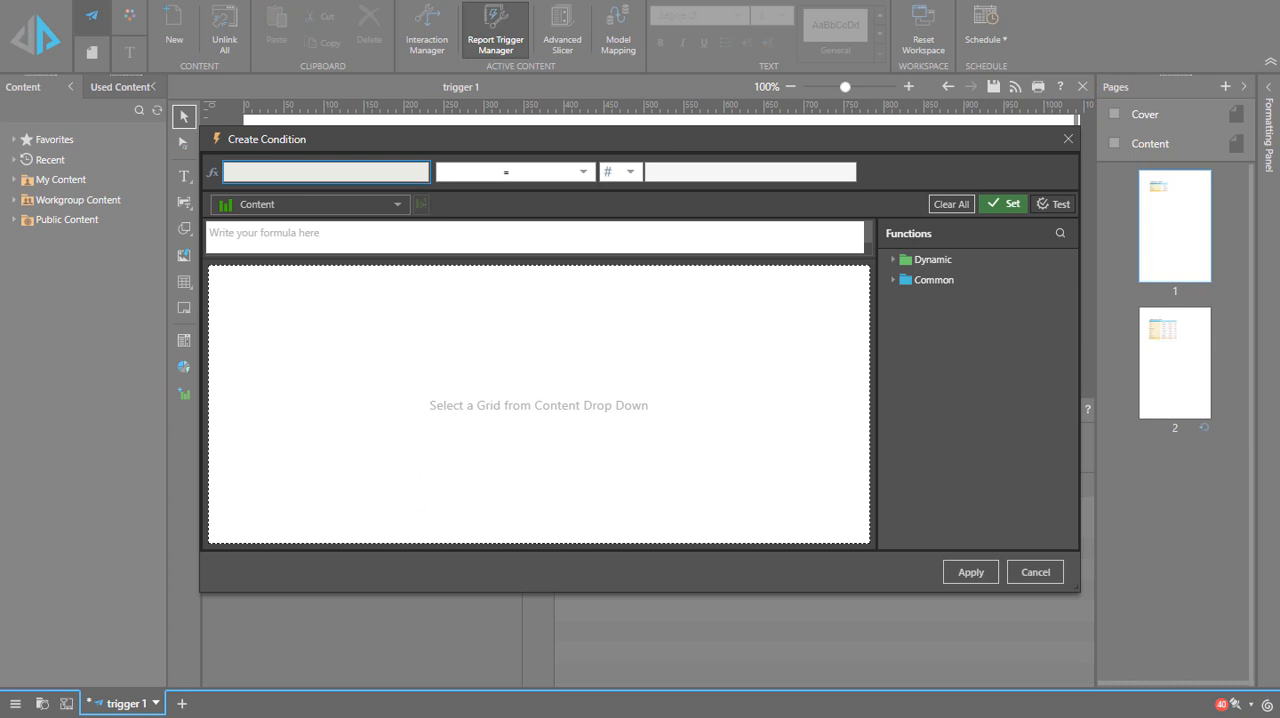
Step: Set the condition's formula to the Grand Totals cell of the Sales Per Category grid, data(4,0)
click(322, 206)
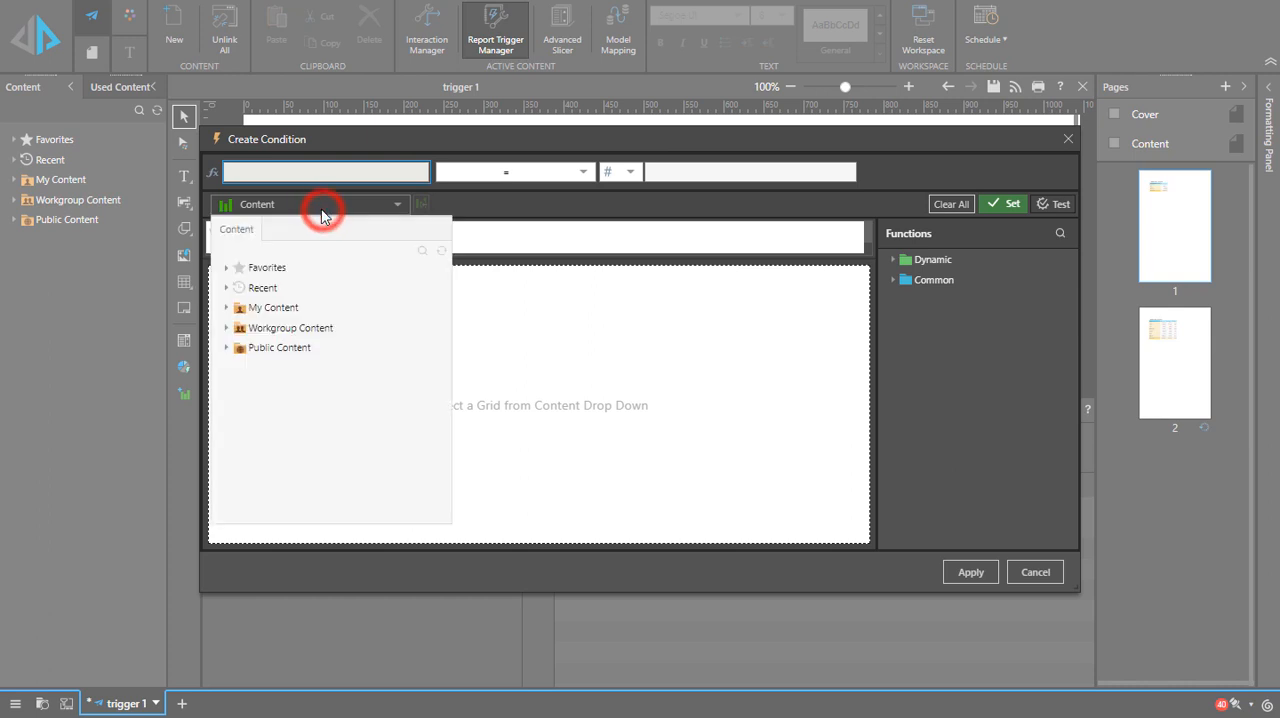
click(226, 288)
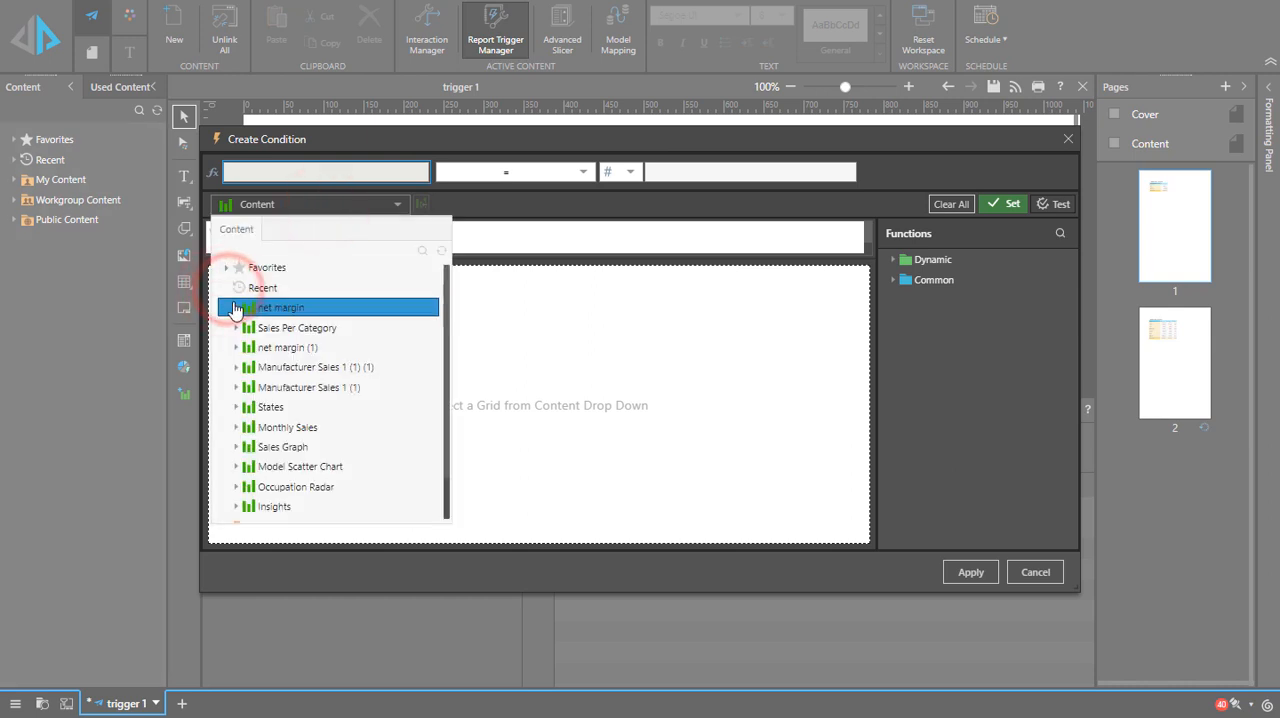
click(236, 327)
click(268, 347)
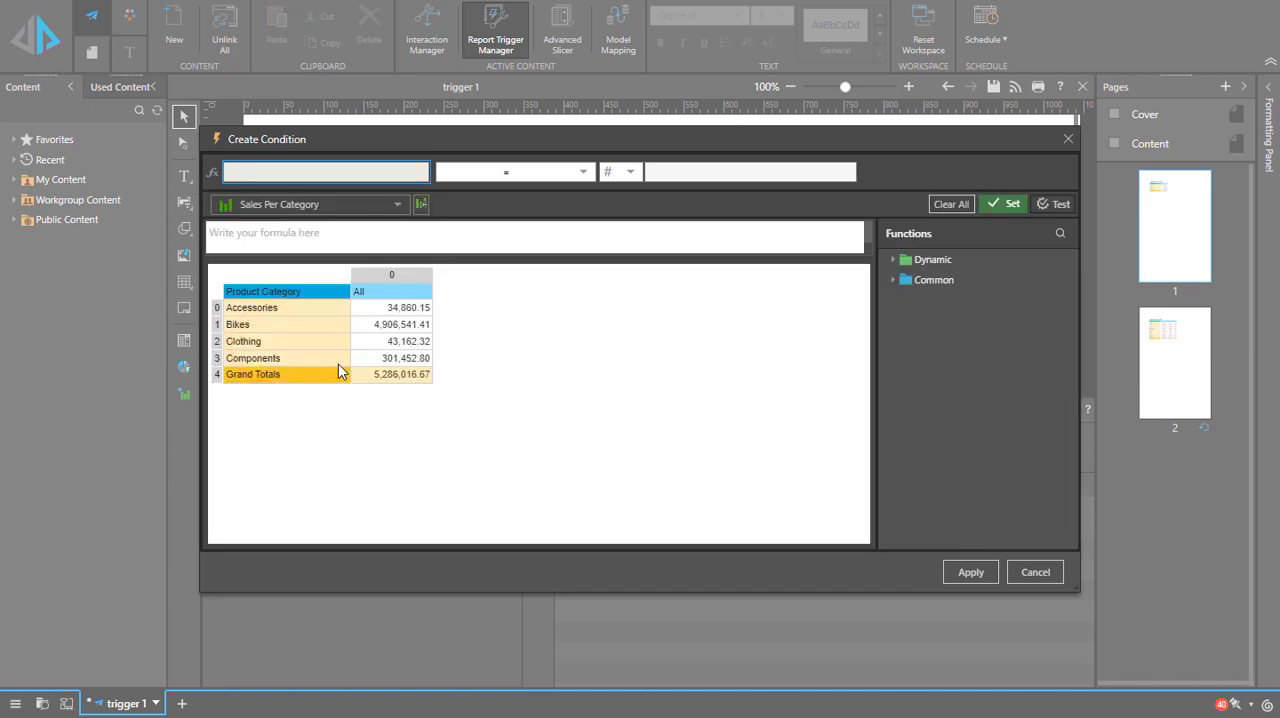
click(425, 380)
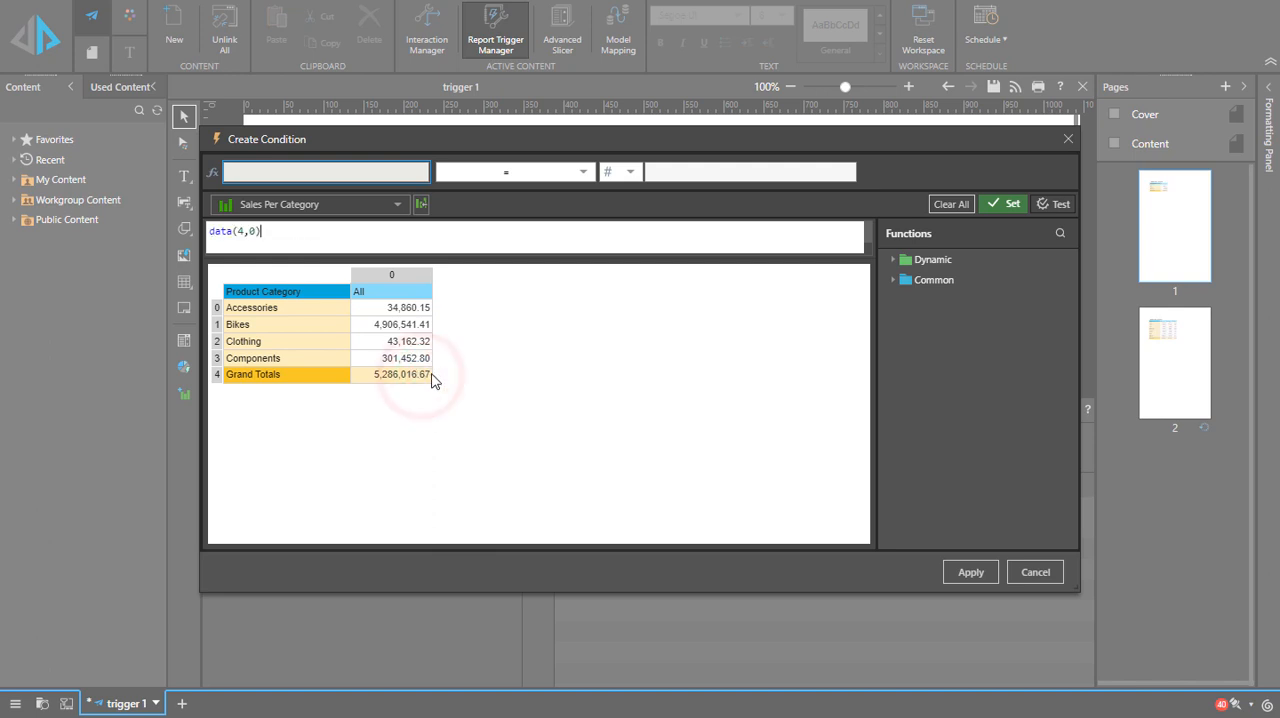
click(1006, 204)
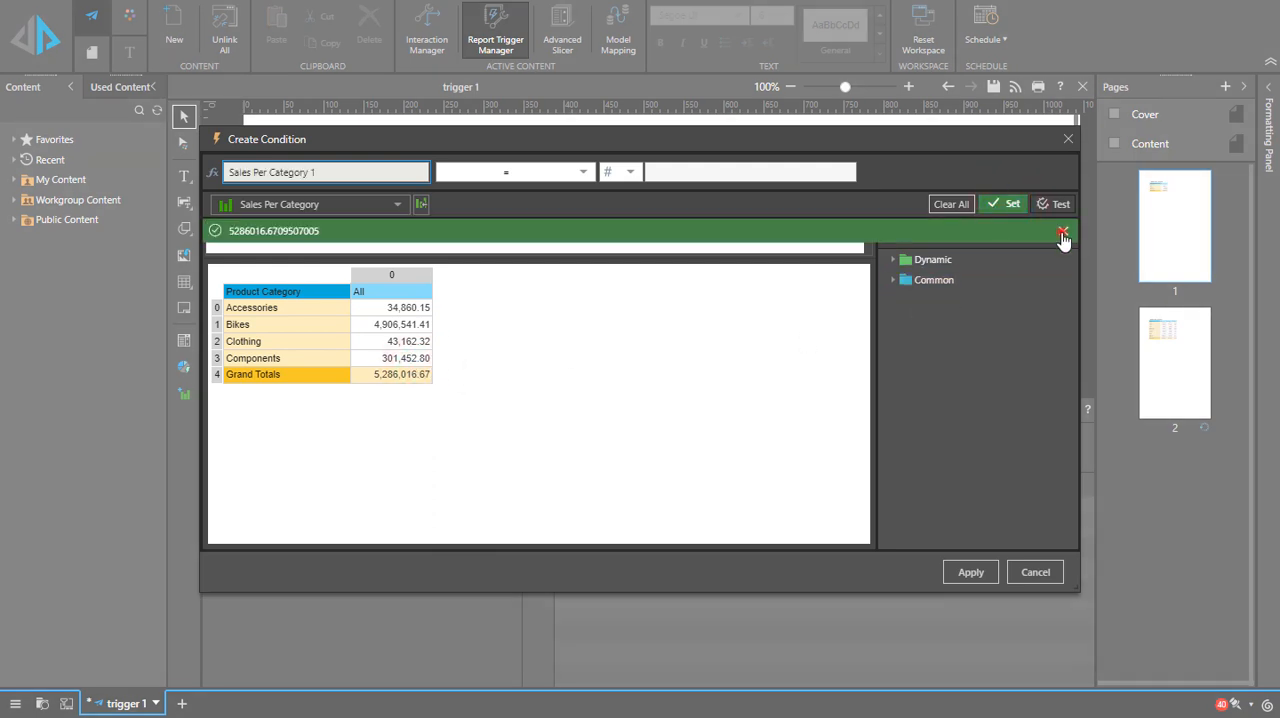
click(1062, 233)
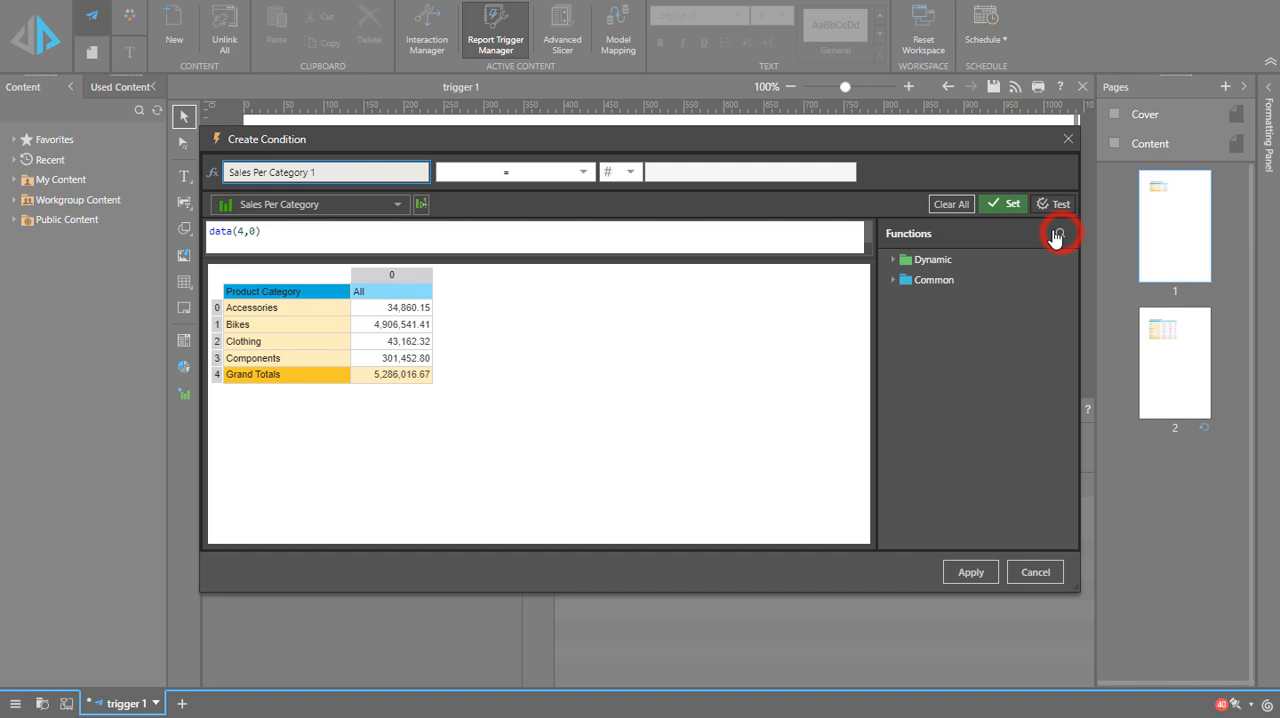
Step: Set the condition to be greater than the fixed number 200000
click(581, 174)
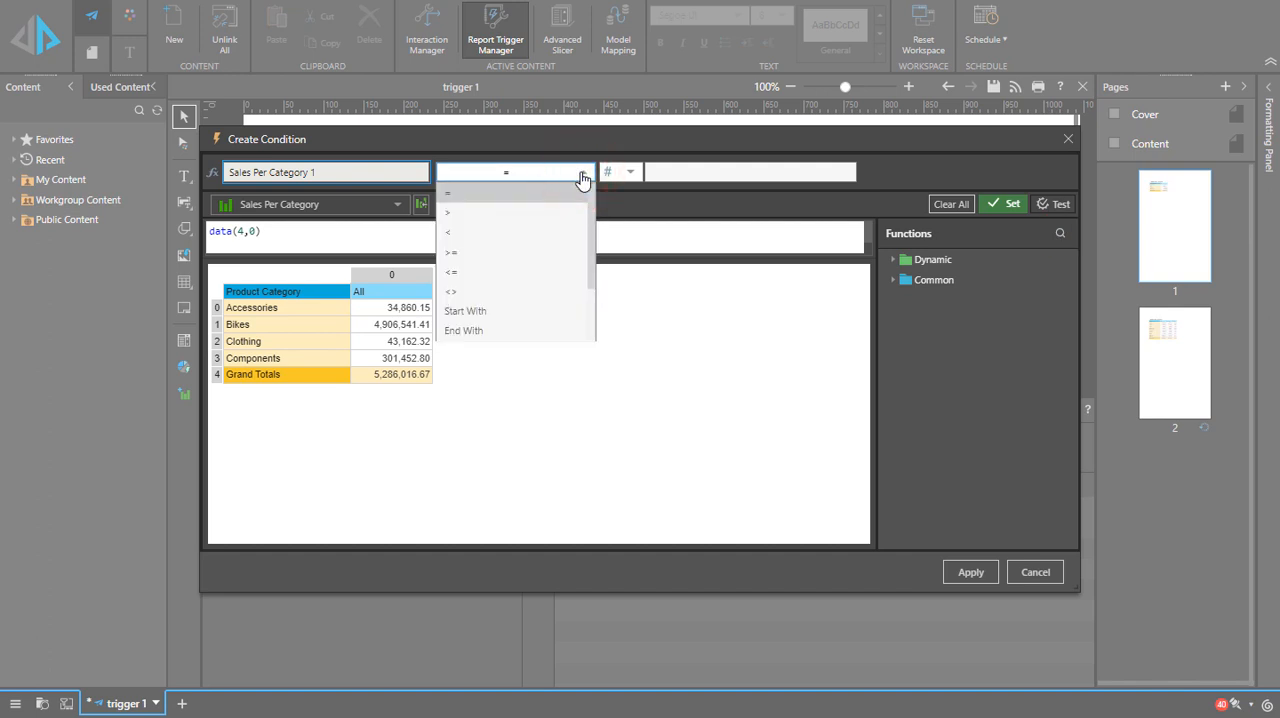
click(515, 213)
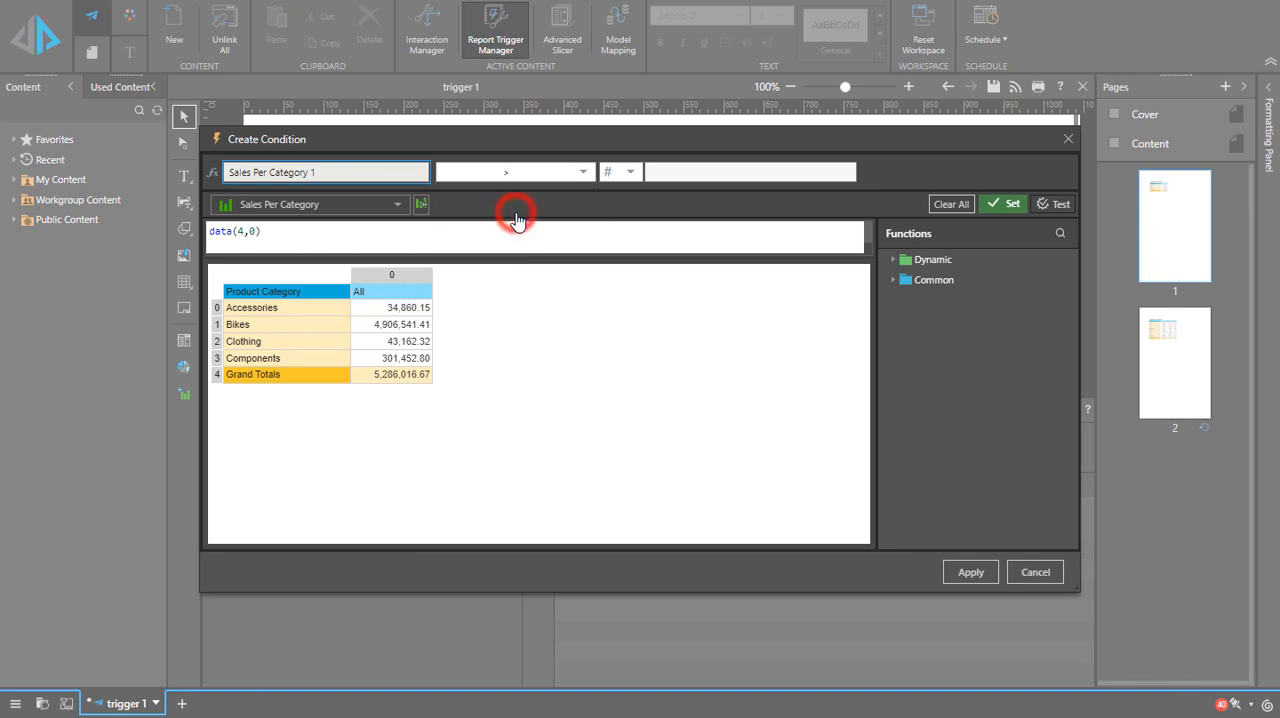
click(630, 173)
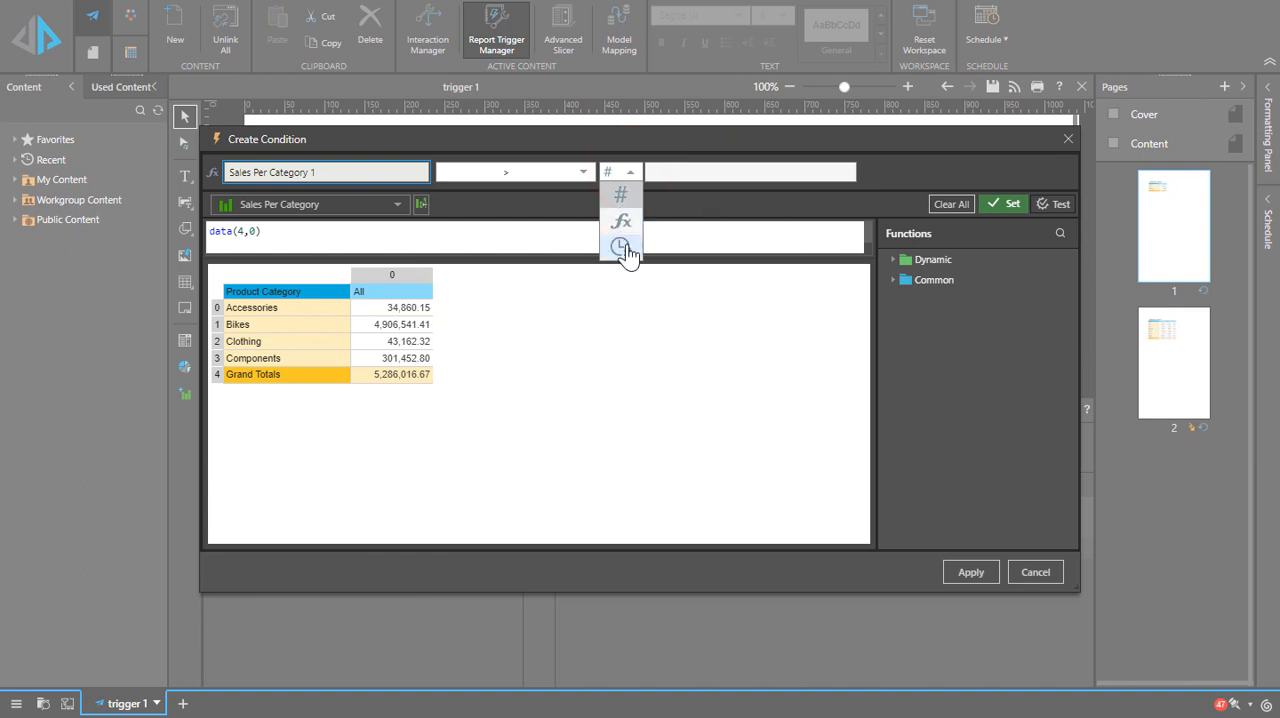
click(620, 192)
click(655, 172)
click(711, 176)
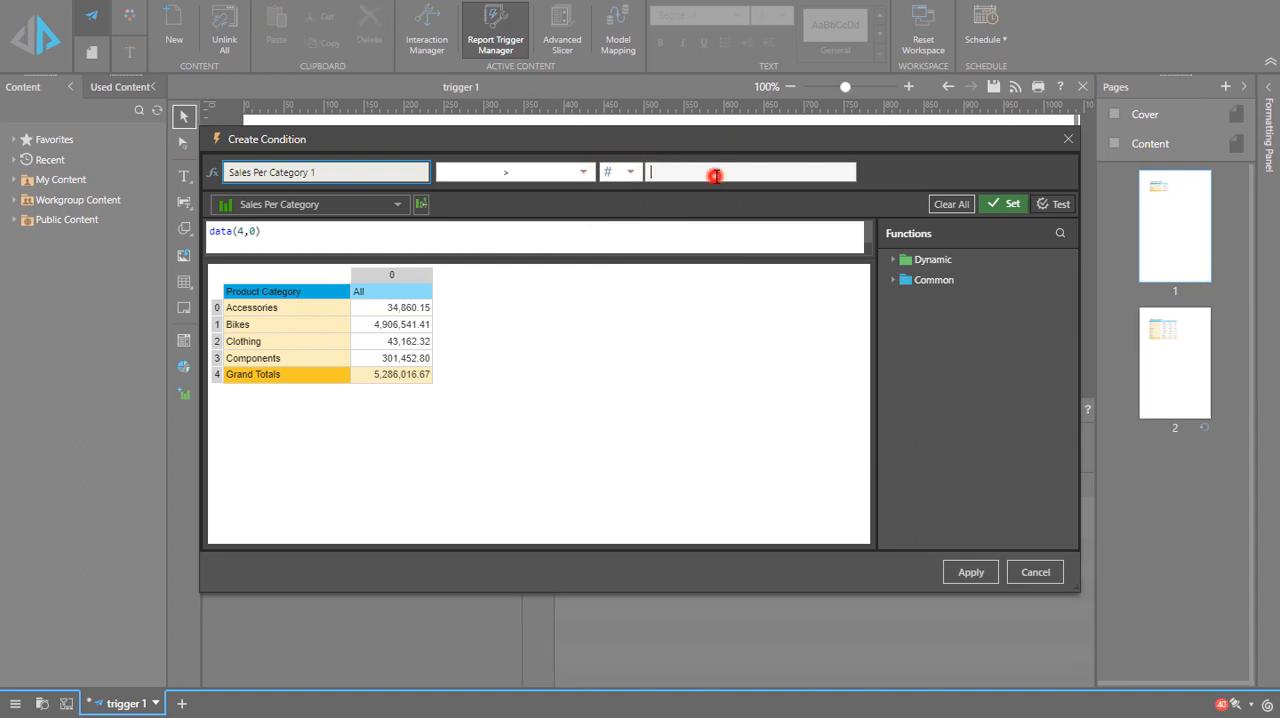
text(200000)
Step: Try comparing against the last value, and return the comparison to the fixed number 200000
click(629, 176)
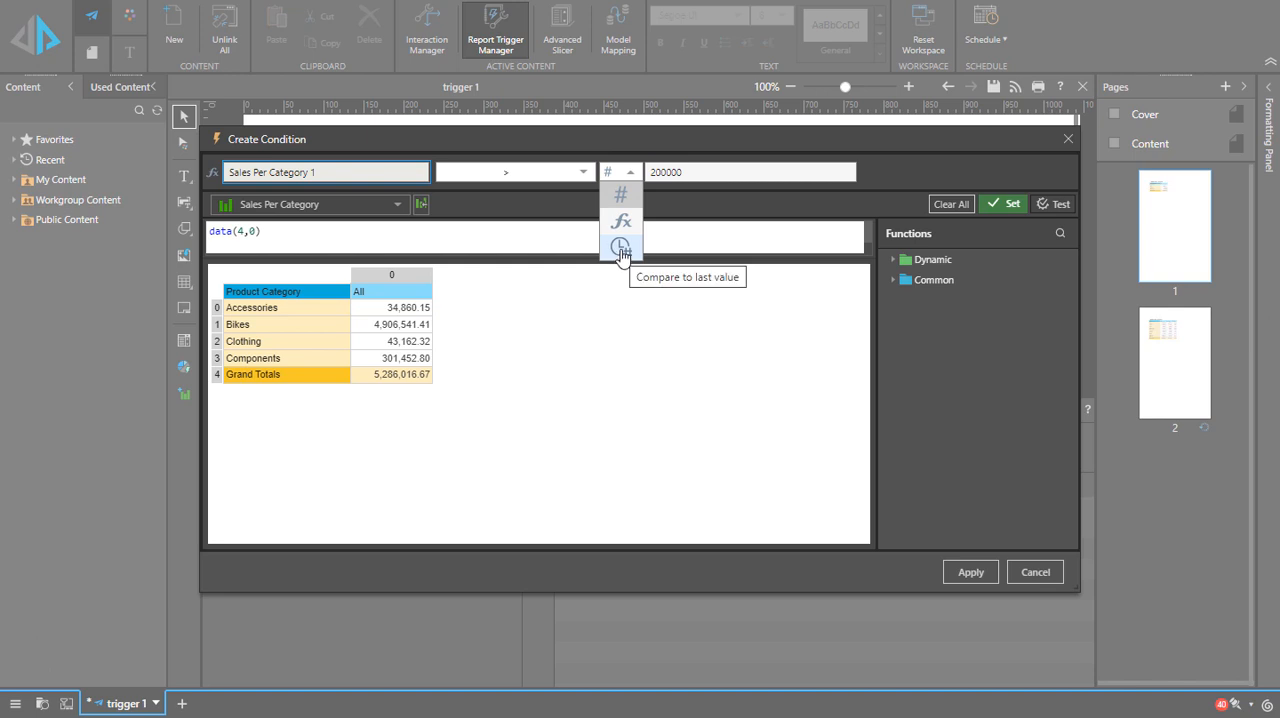
click(620, 247)
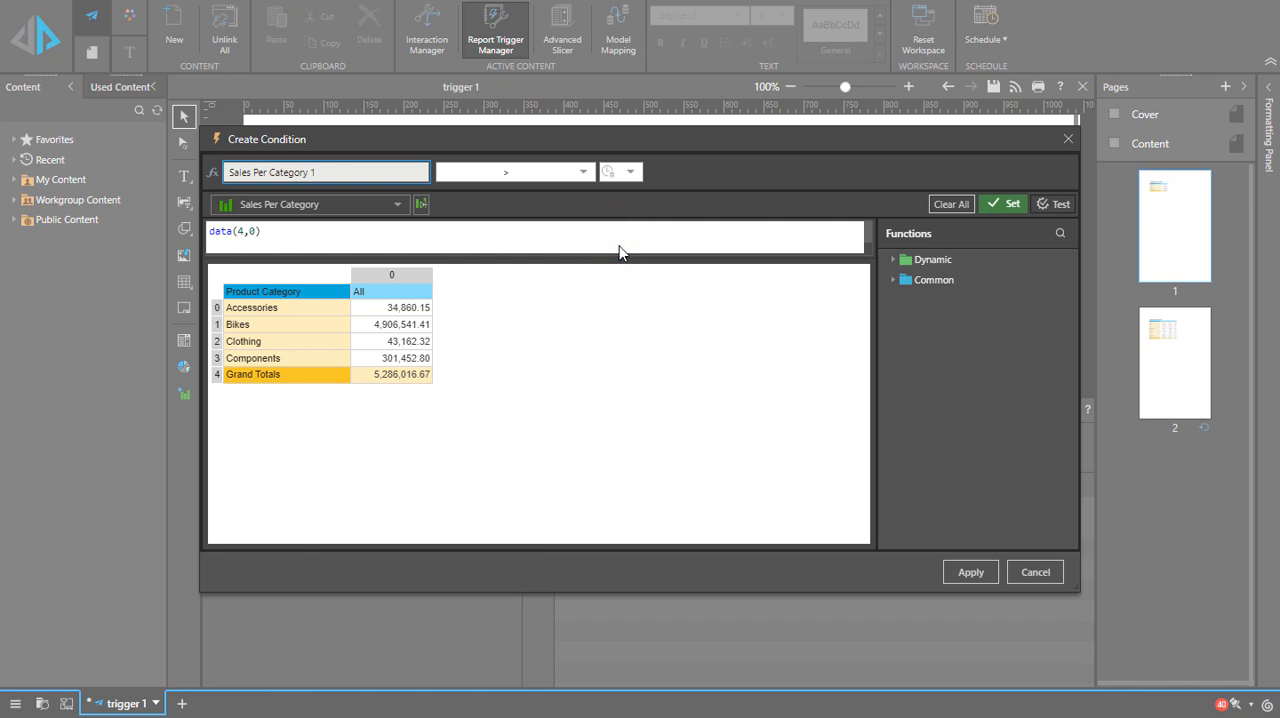
click(631, 177)
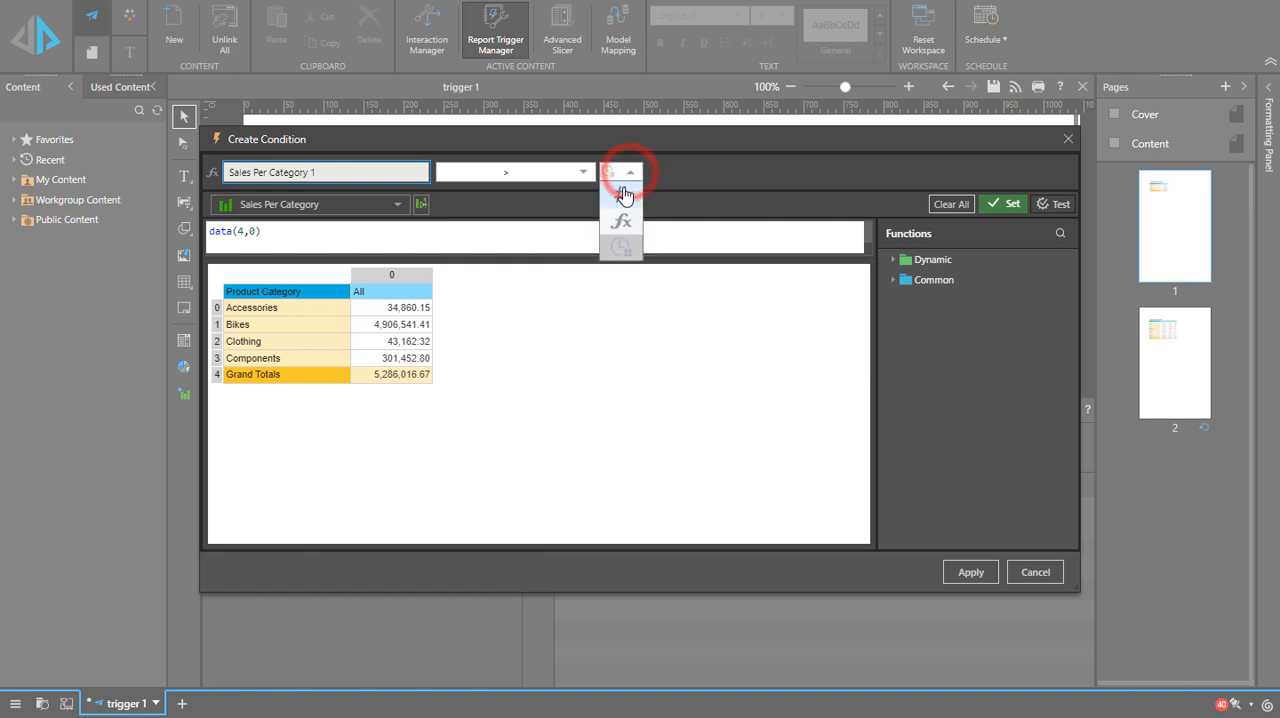
click(622, 178)
click(655, 173)
text(200000)
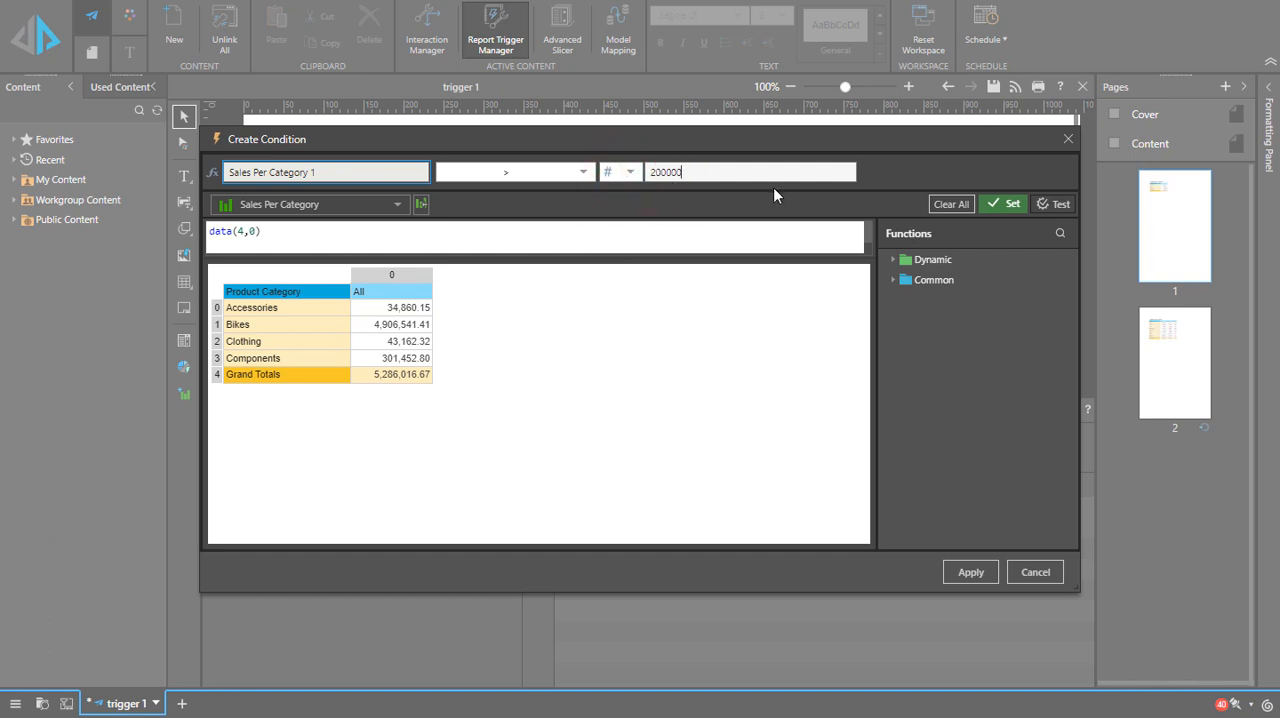
Step: Set the formula again and apply the completed condition to the report trigger
click(993, 205)
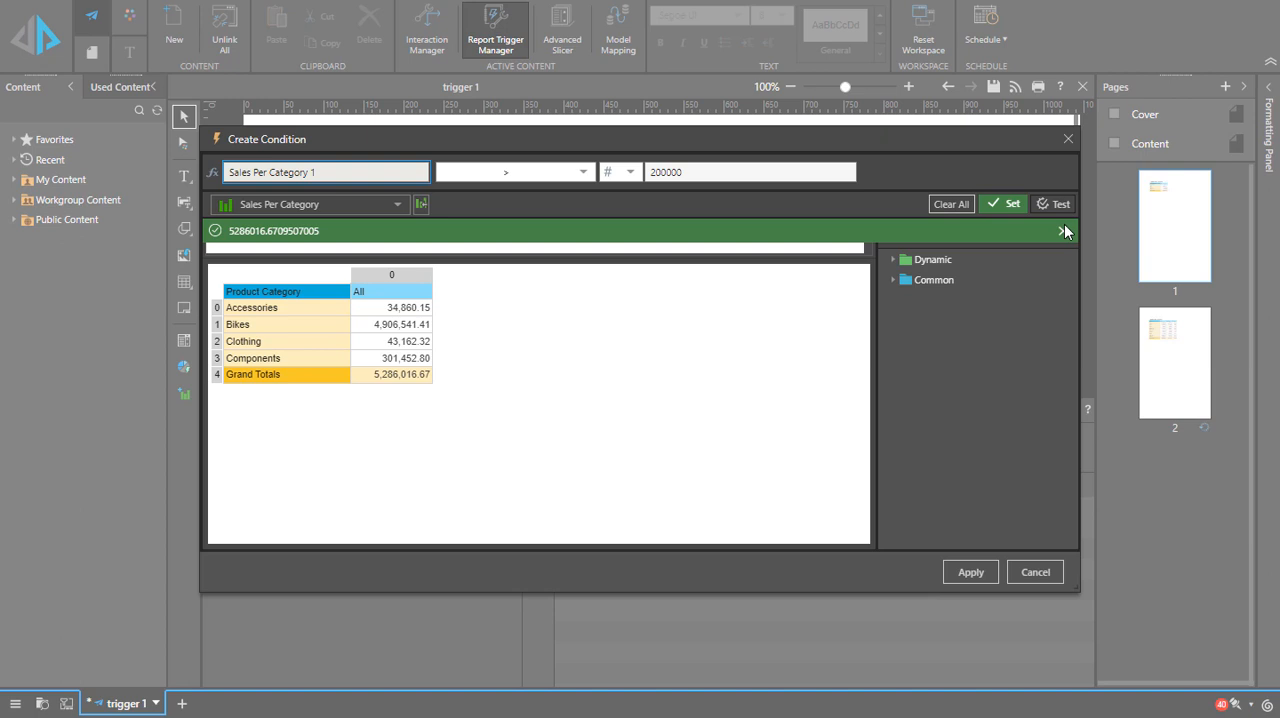
click(1063, 231)
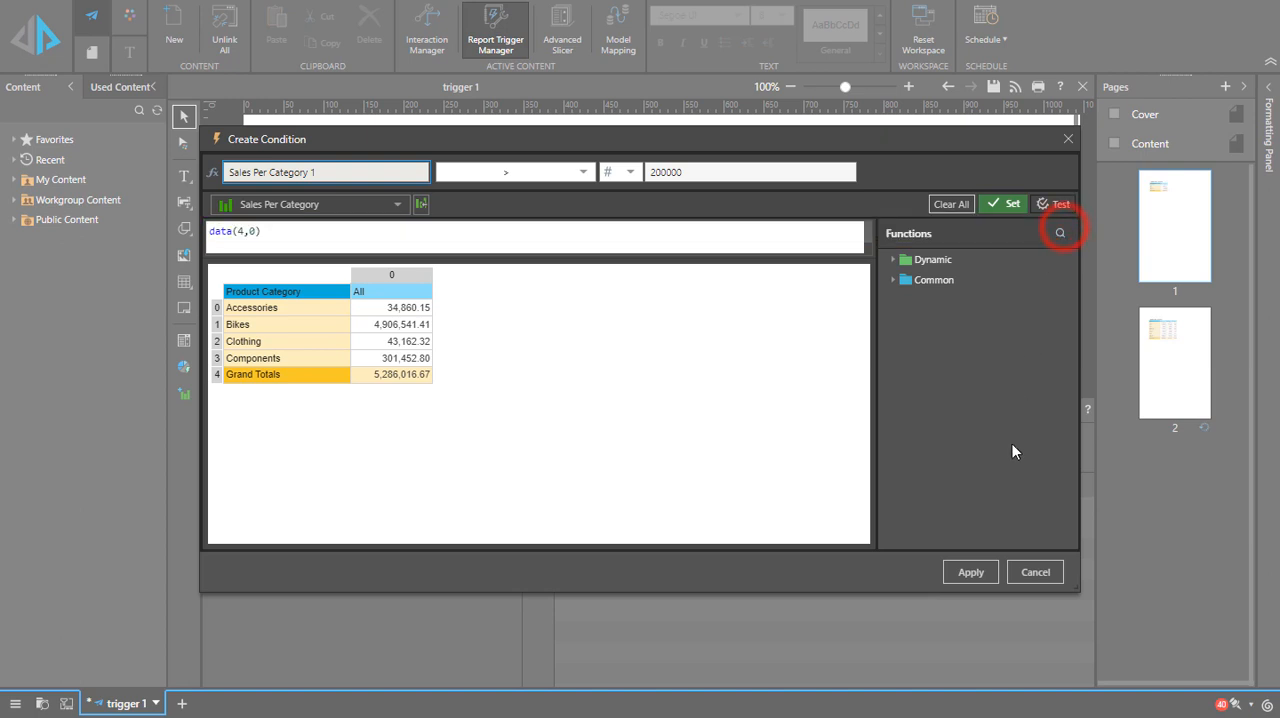
click(980, 575)
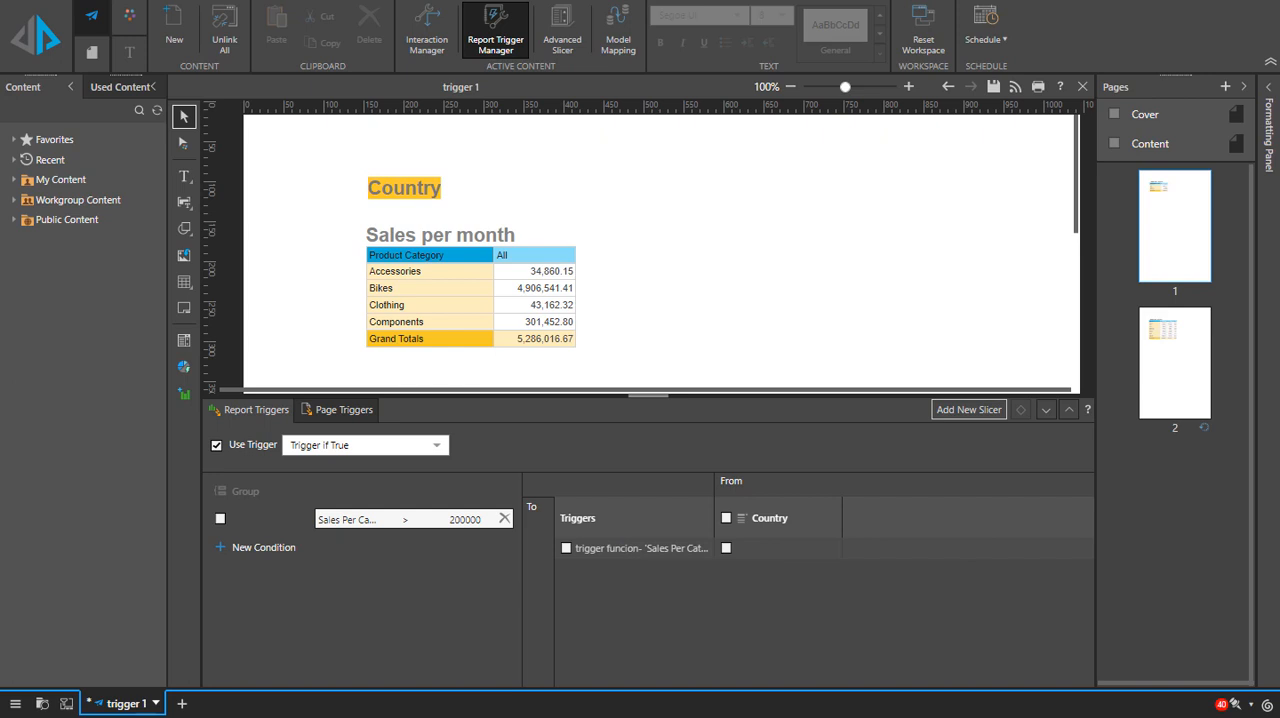
Step: Start a second condition and set its formula to the Grand Totals cell of the Sales Per Category grid
click(252, 548)
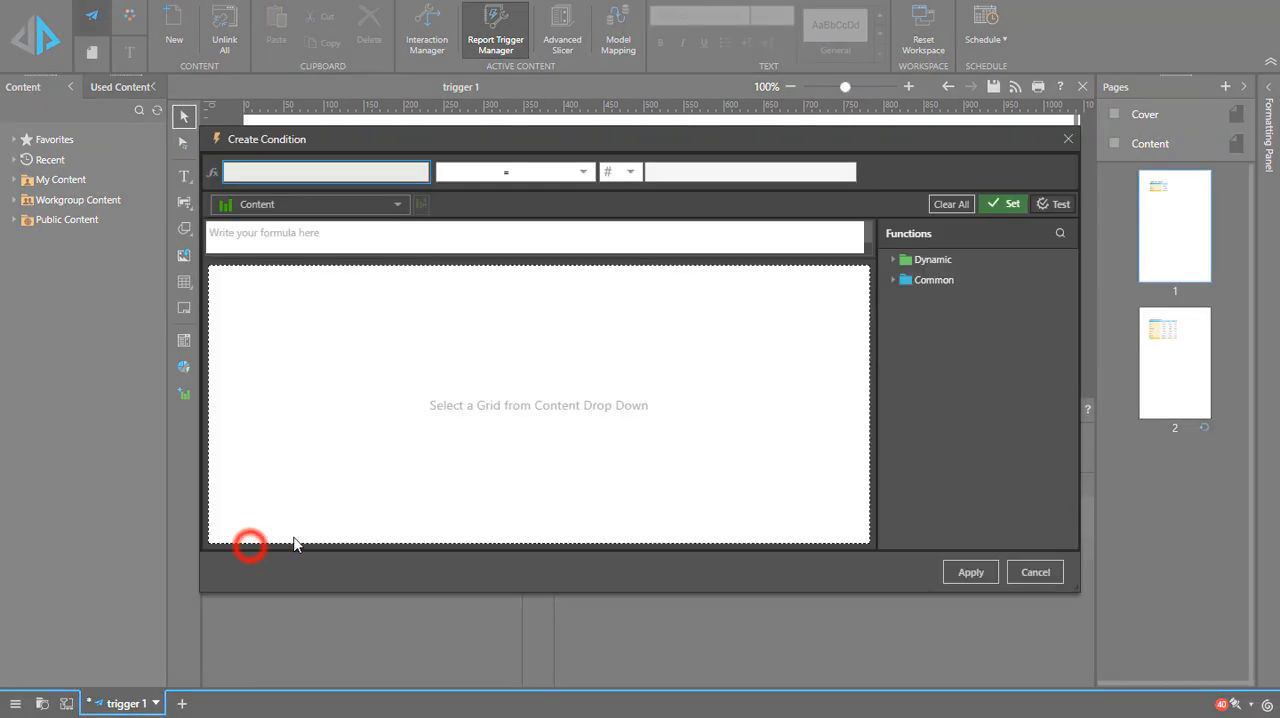
click(398, 206)
click(323, 287)
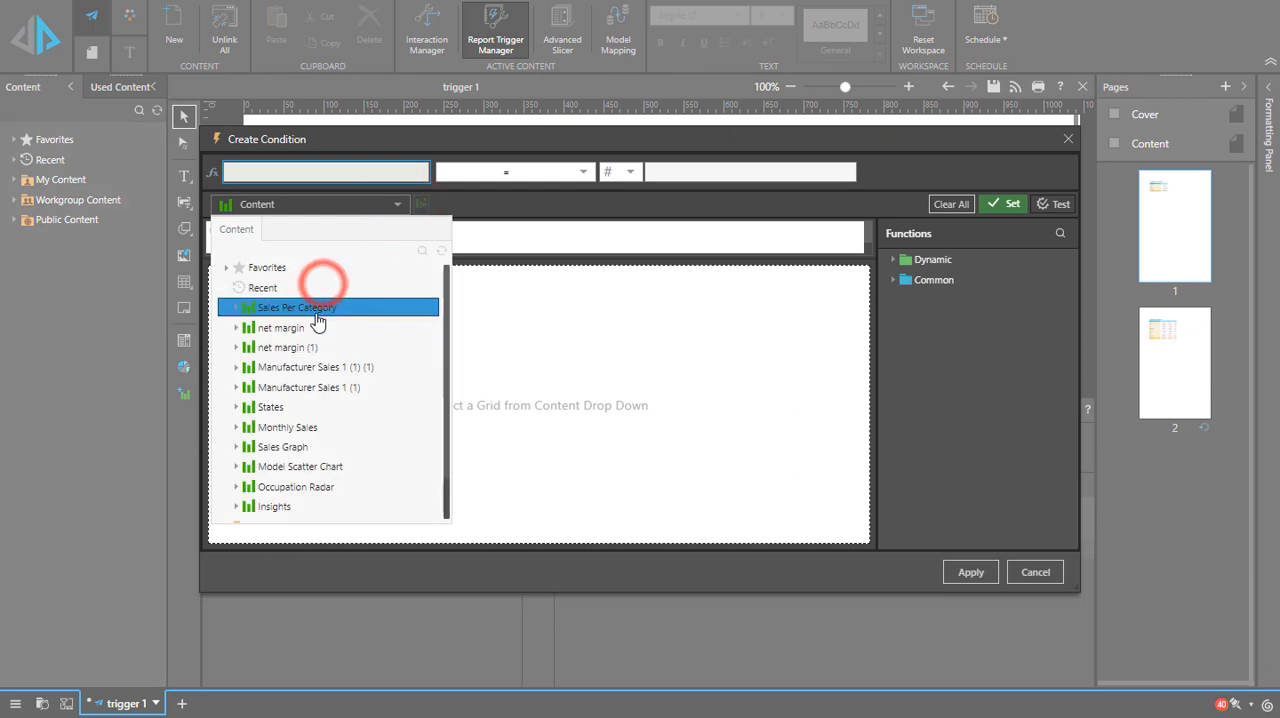
click(323, 308)
click(405, 374)
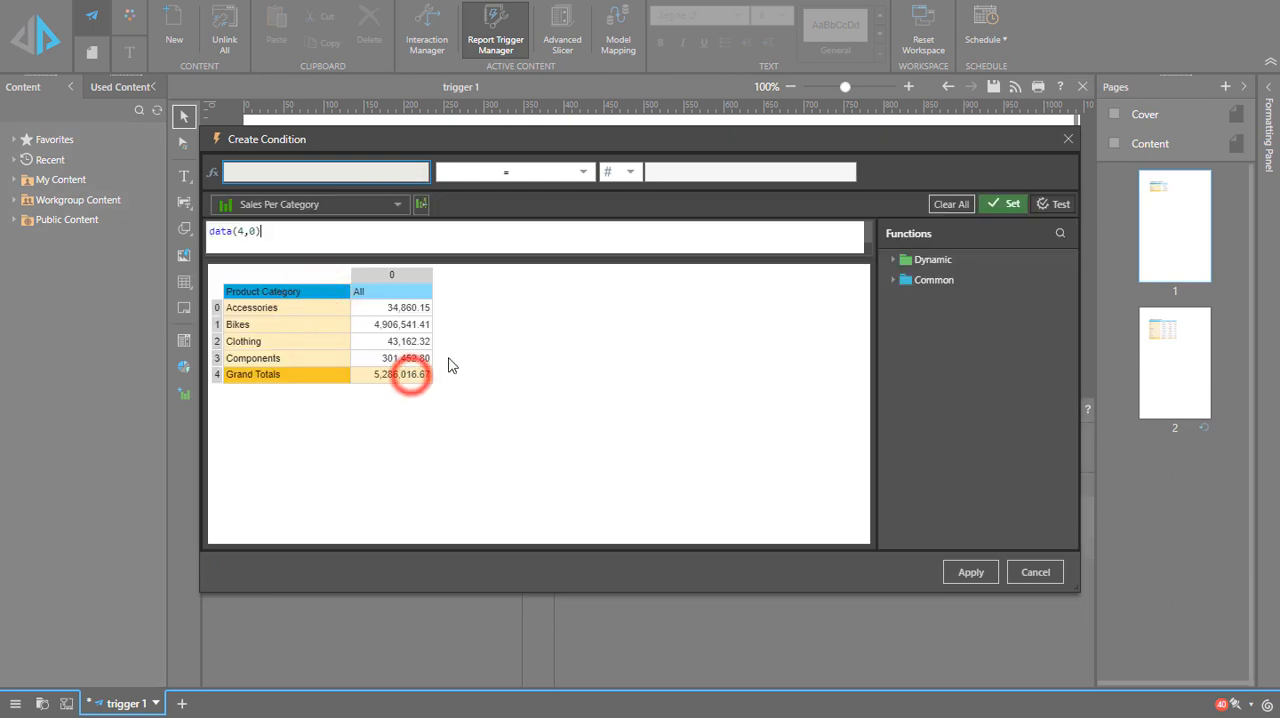
click(1015, 204)
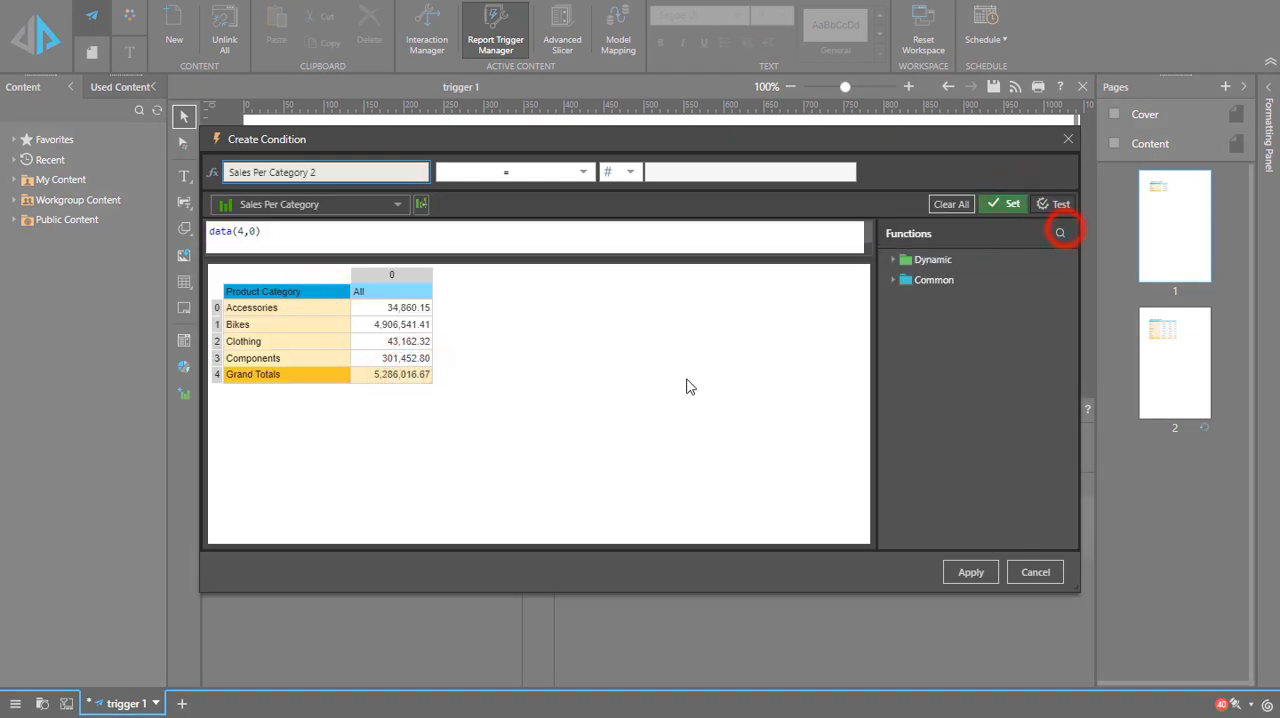
Step: Set the second condition to less than 500000 and apply it to the report trigger
click(583, 172)
click(487, 226)
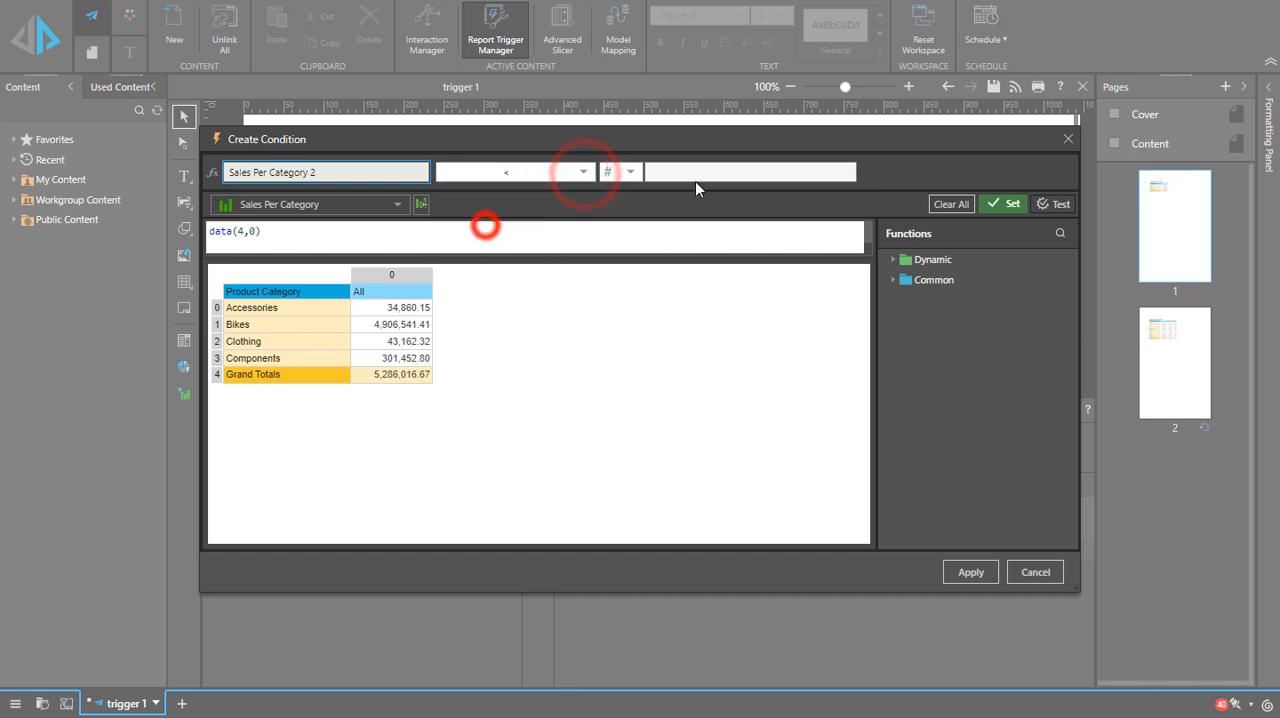
click(693, 171)
text(500000)
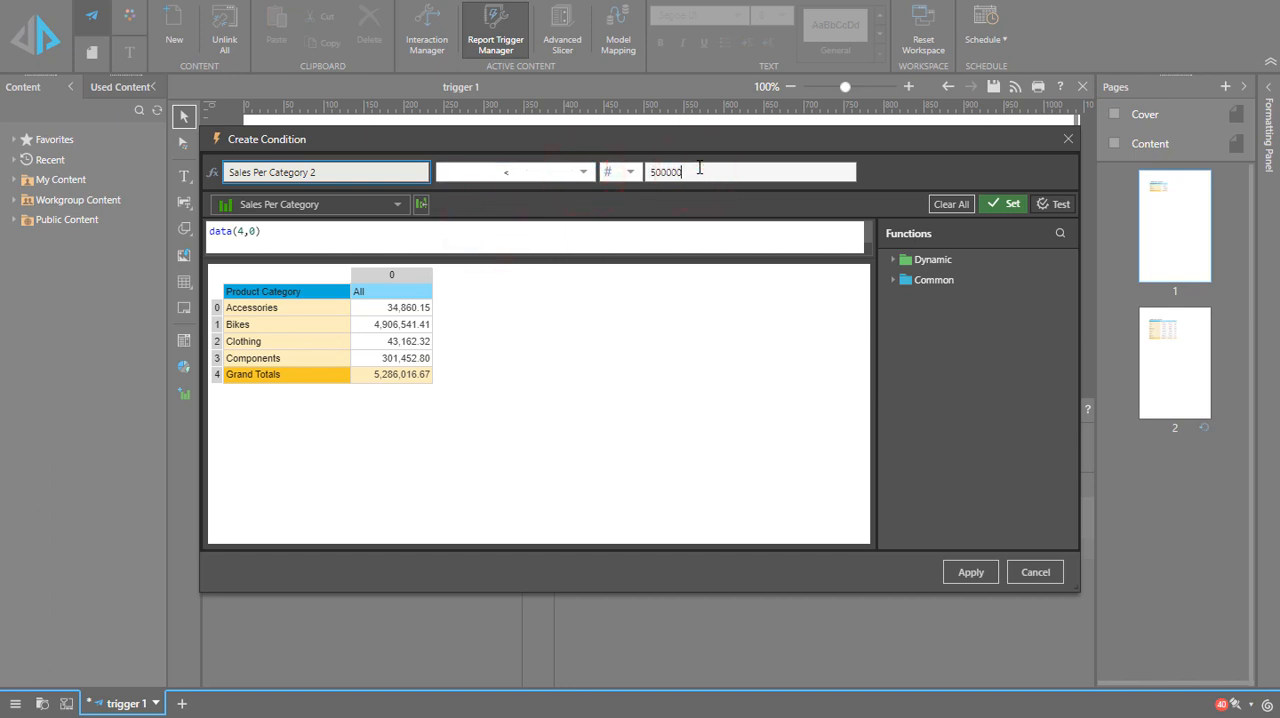
click(1008, 204)
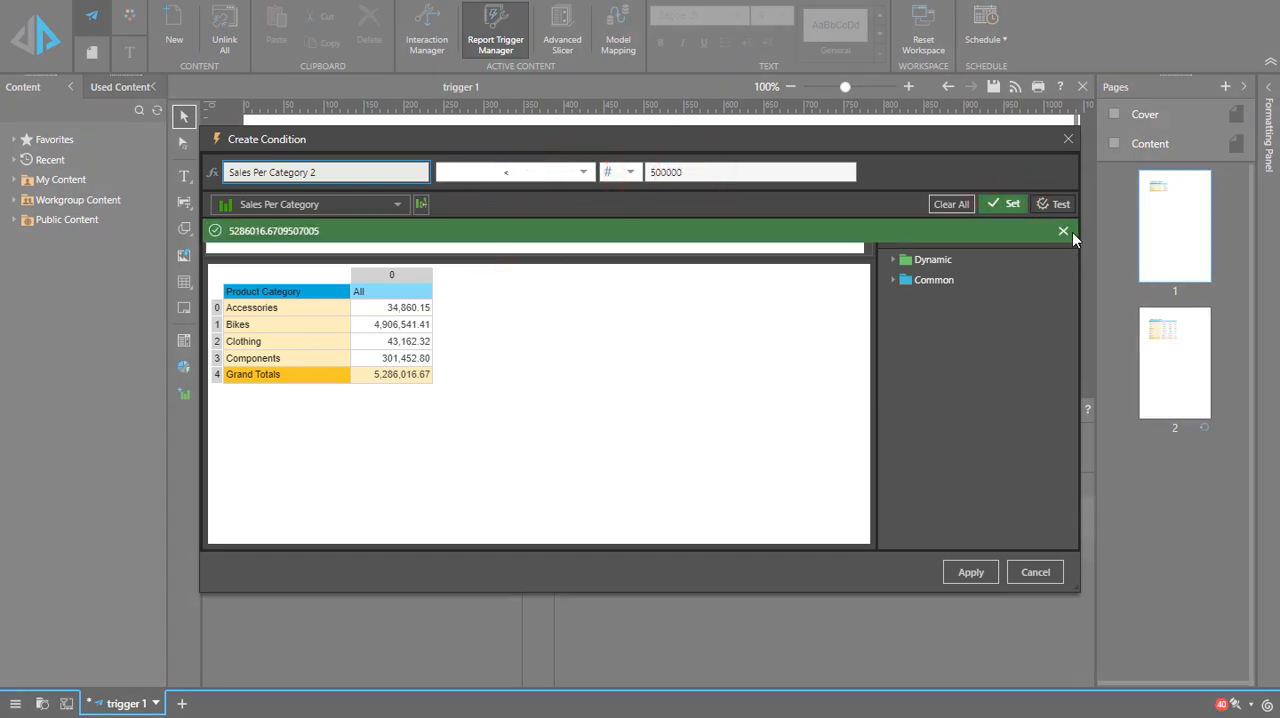
click(1070, 230)
click(975, 570)
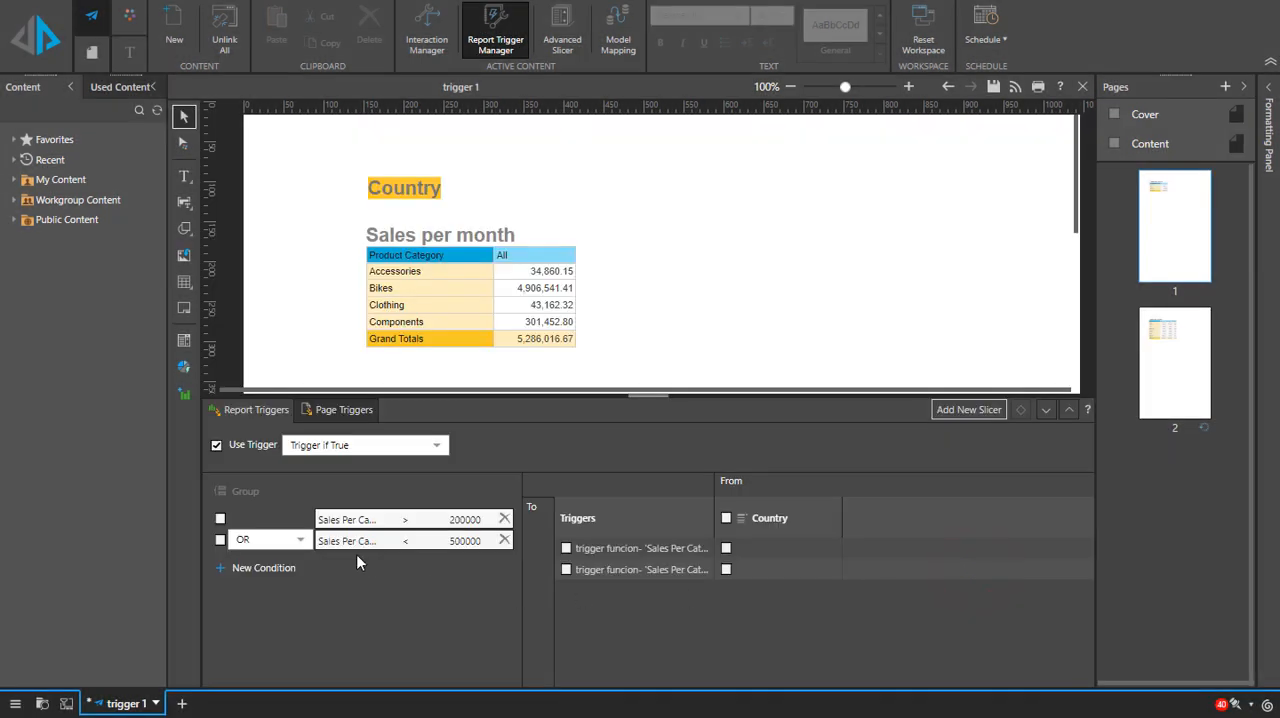
Step: Choose a logical operator for joining the two conditions, and delete the less-than-500000 condition
click(300, 540)
click(262, 561)
click(504, 540)
Step: Select the remaining condition, link its trigger function to the Country slicer, and save the publication
click(220, 519)
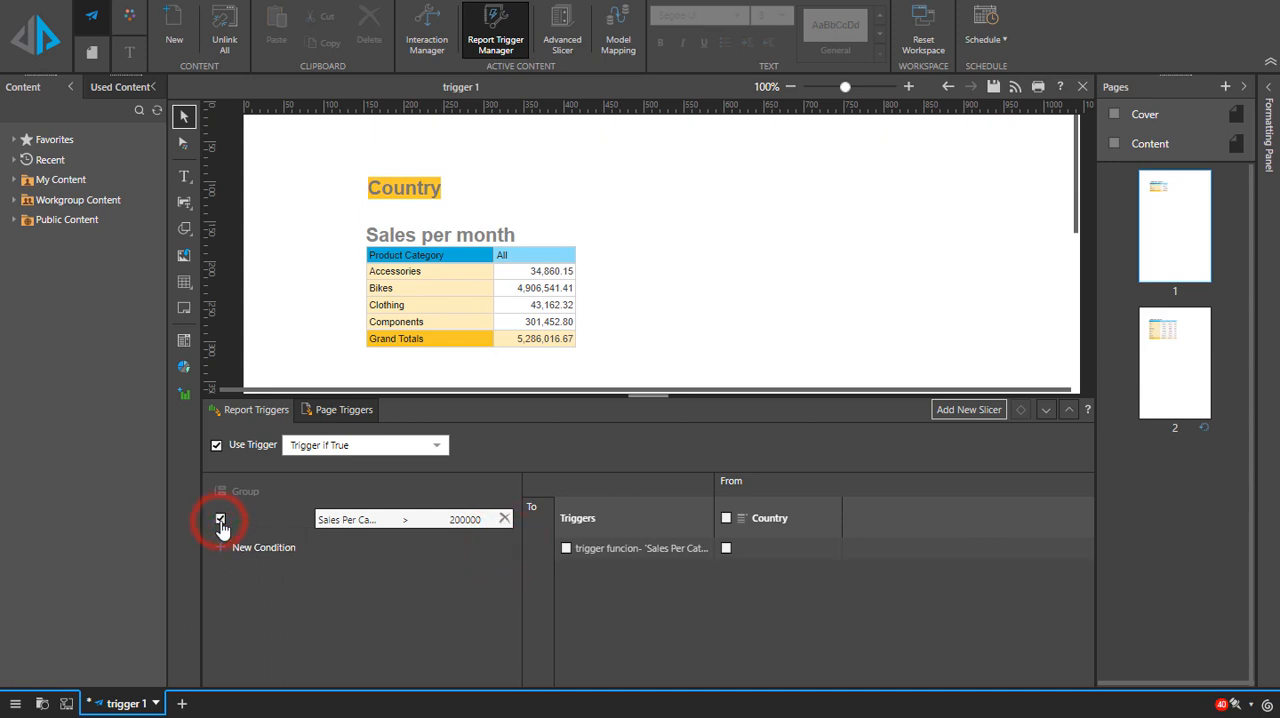
click(566, 549)
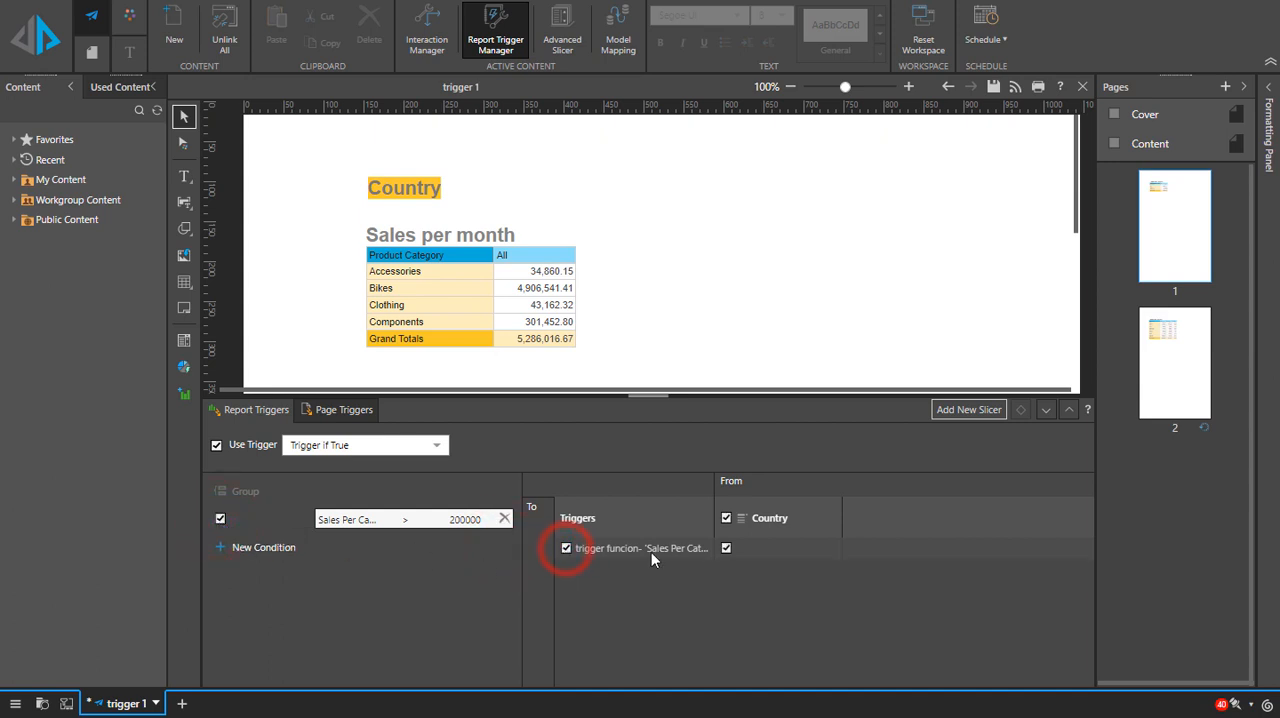
click(1046, 411)
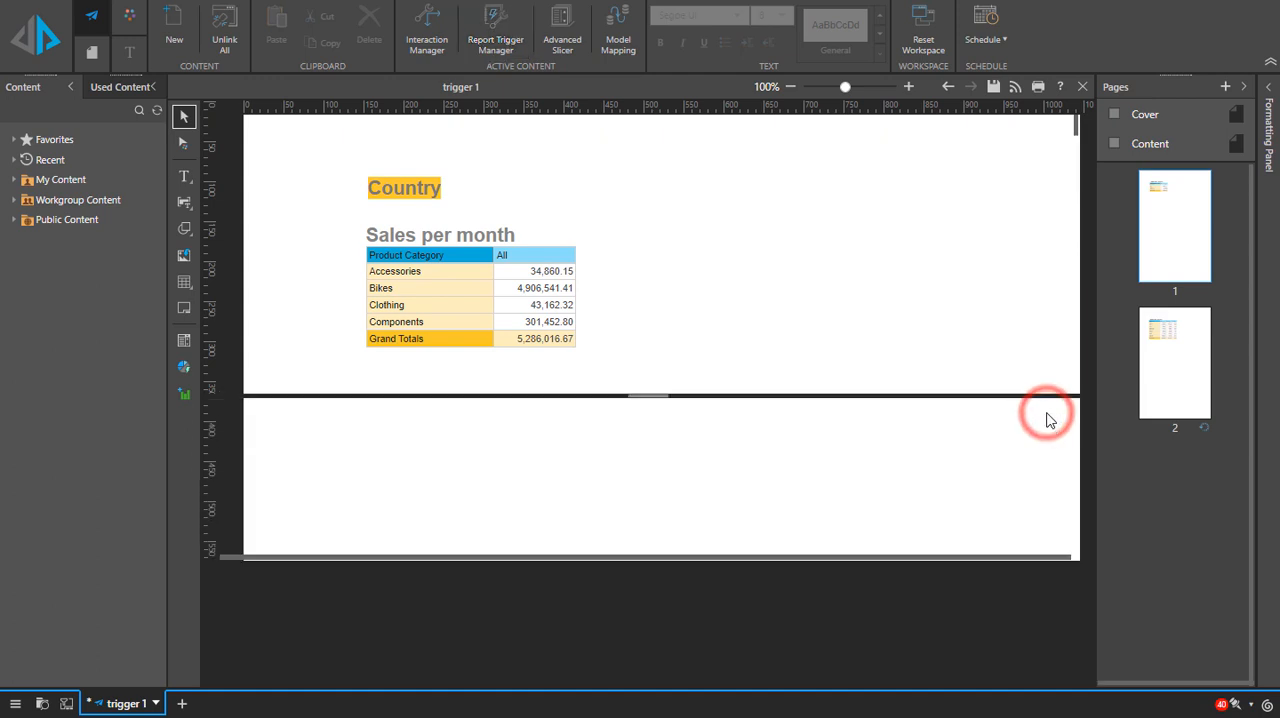
click(993, 88)
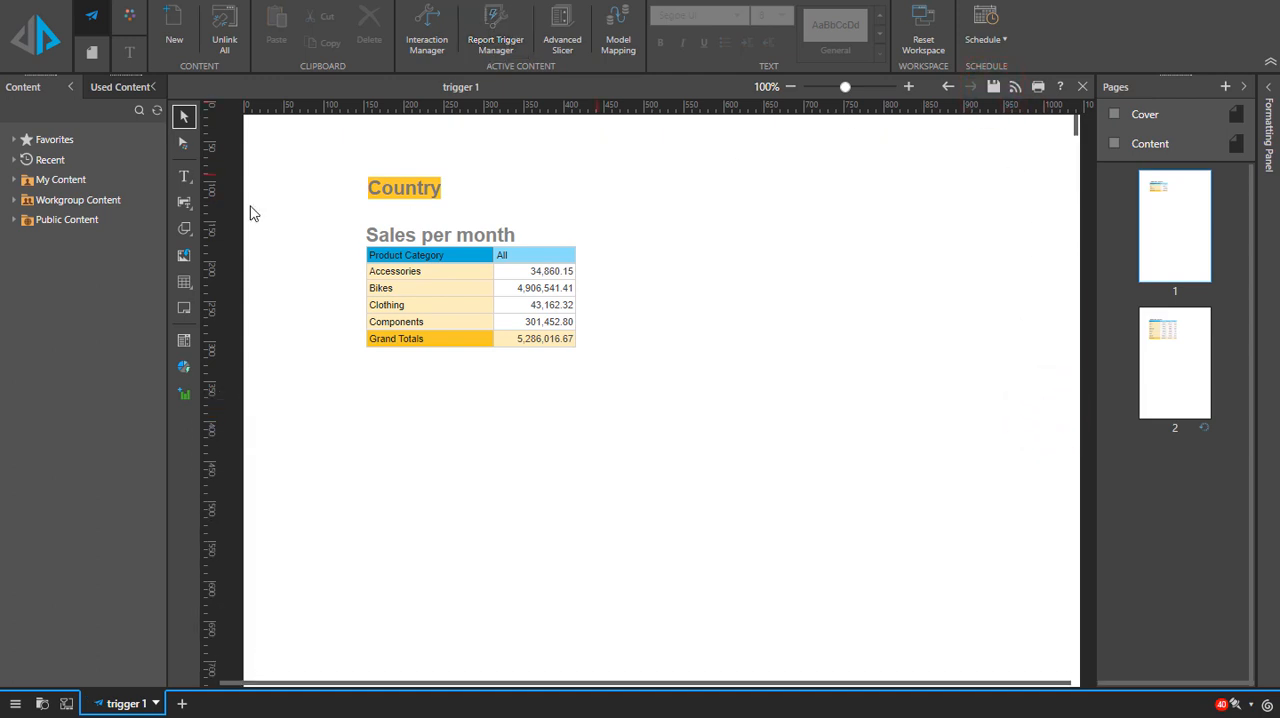
Step: Create a new schedule for the trigger 1 publication and set its selections to Multiple
click(976, 35)
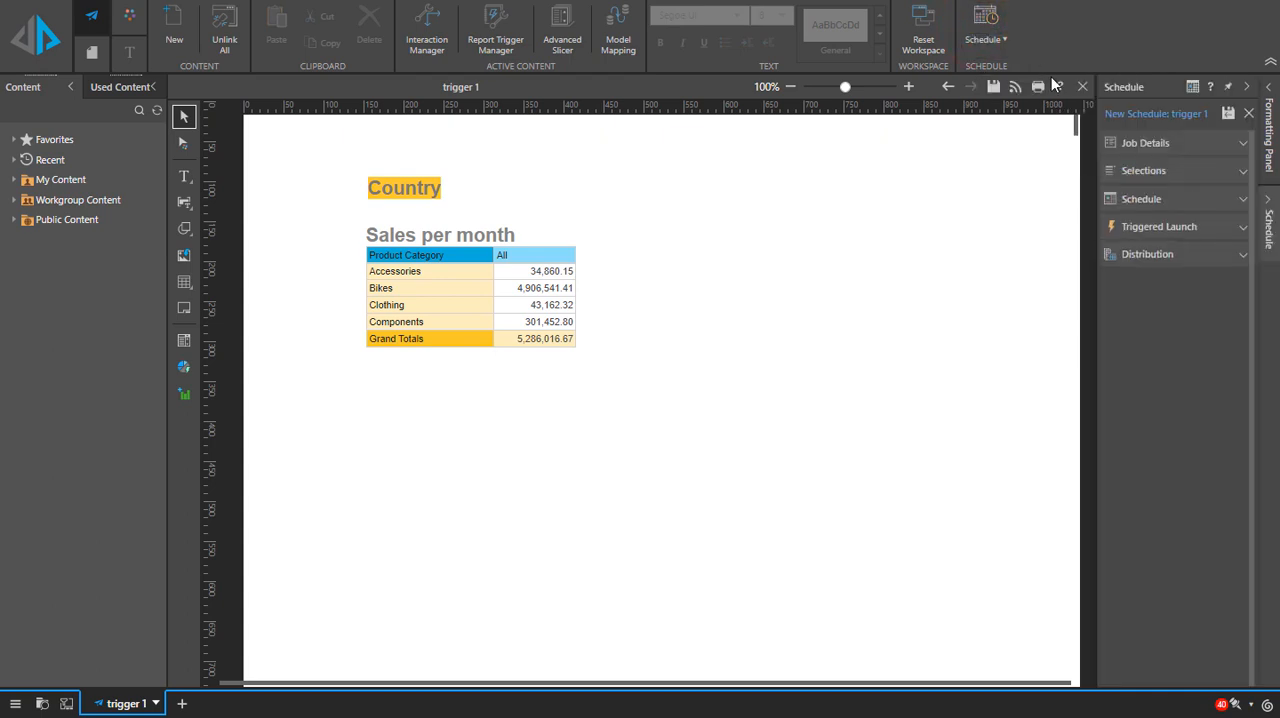
click(1162, 172)
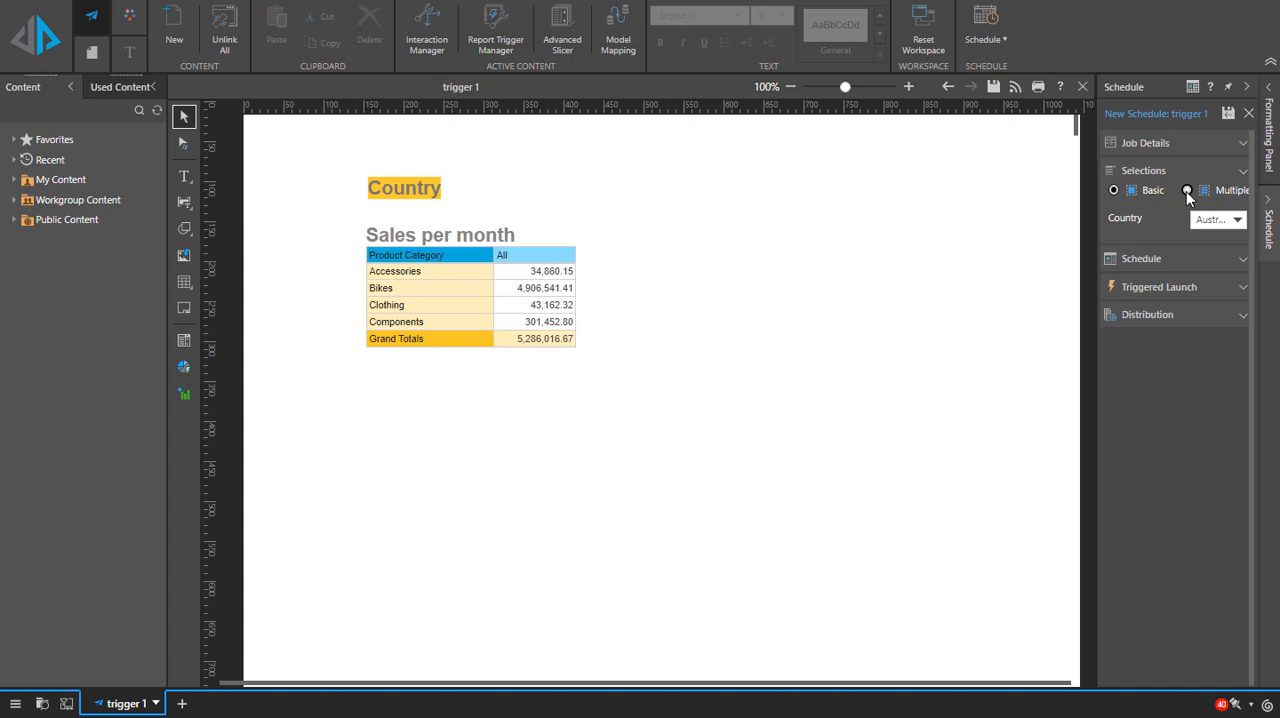
click(1187, 191)
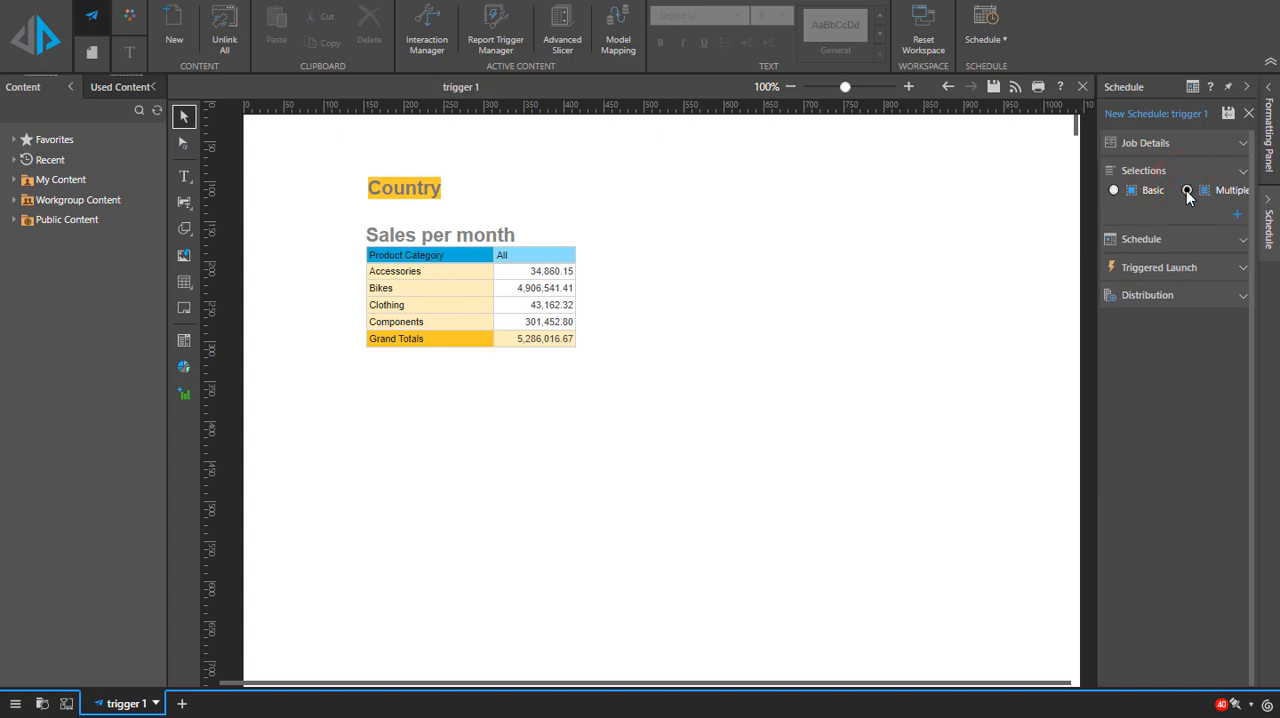
Step: Add an All Items selection for Country, save the schedule, and view its job execution in the schedule listing
click(1238, 216)
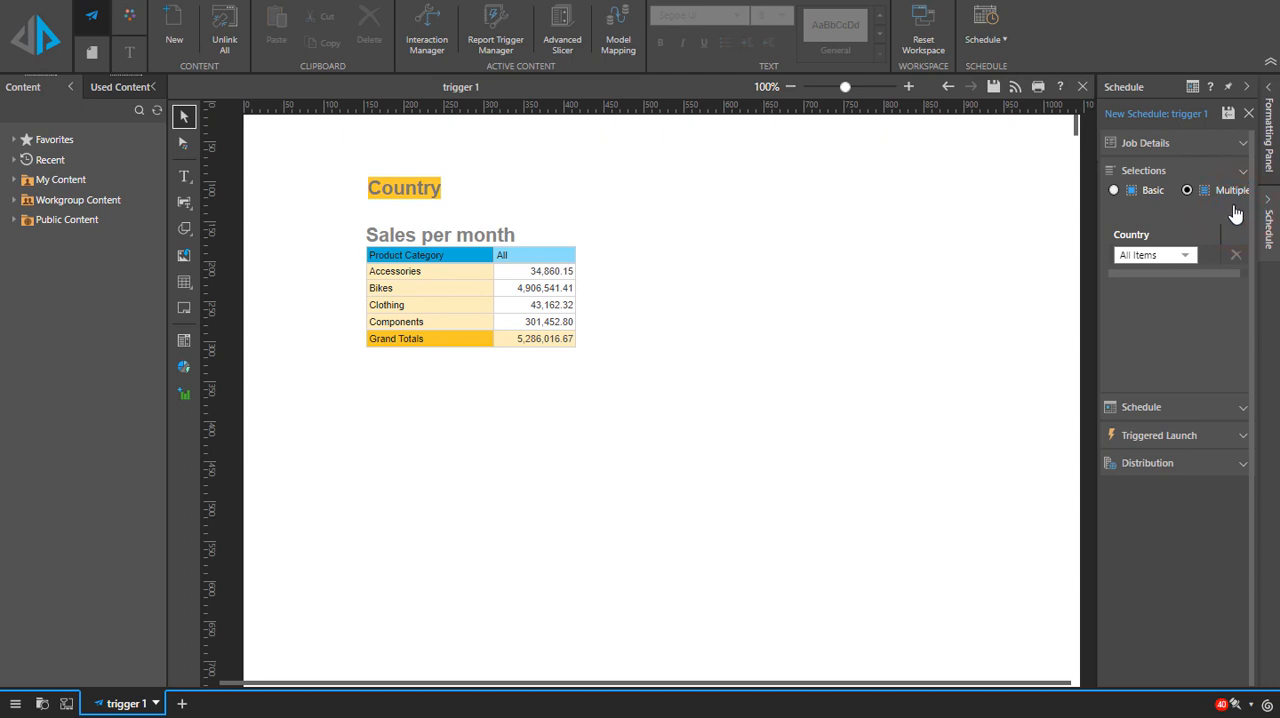
click(1229, 114)
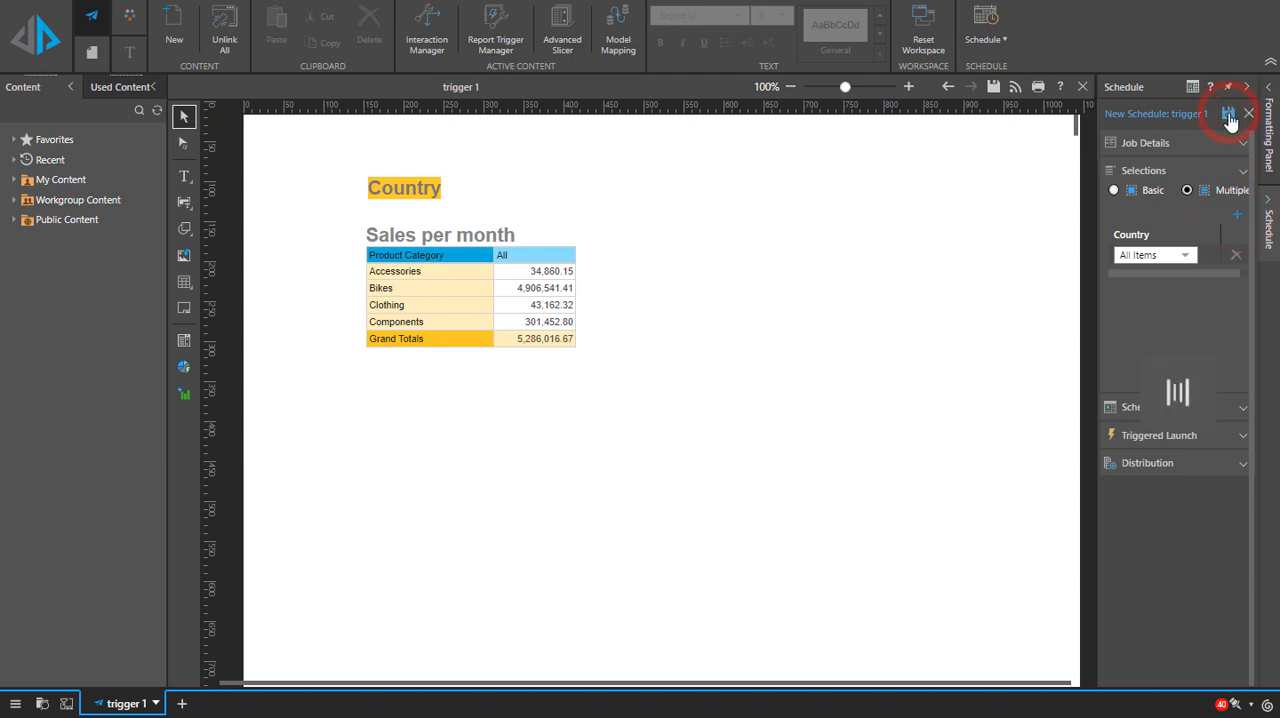
click(1211, 216)
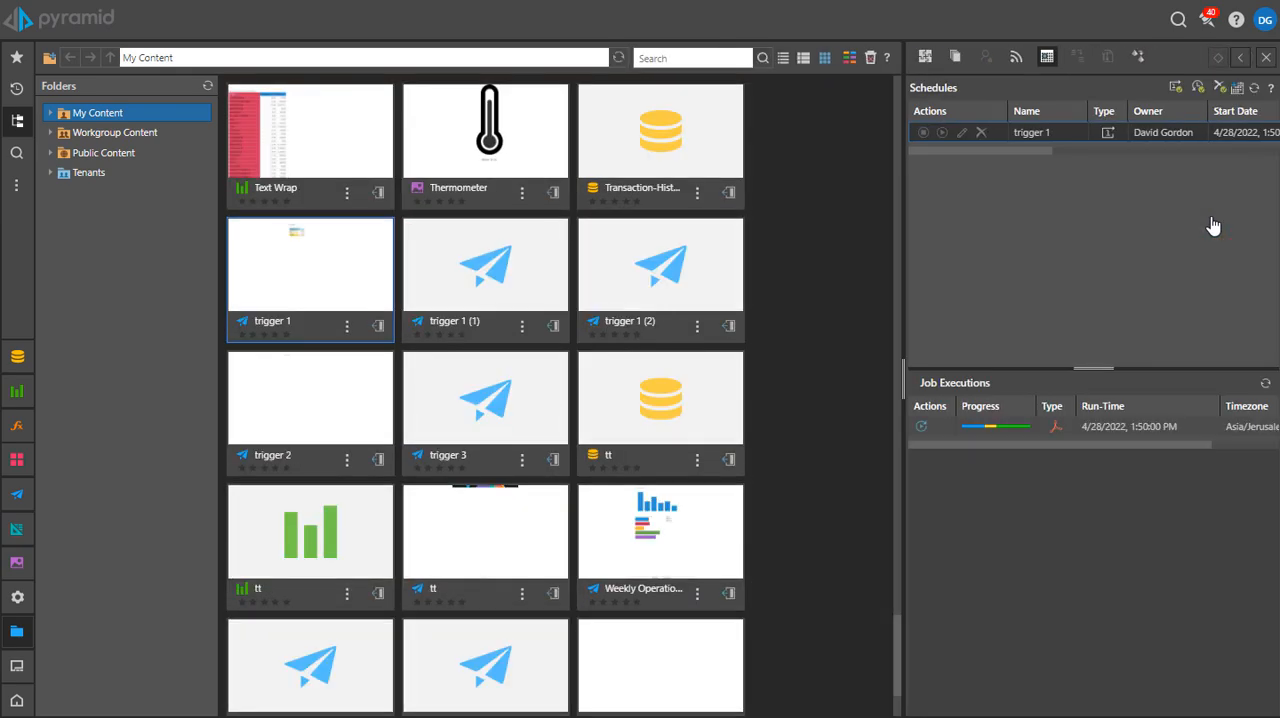
click(1112, 425)
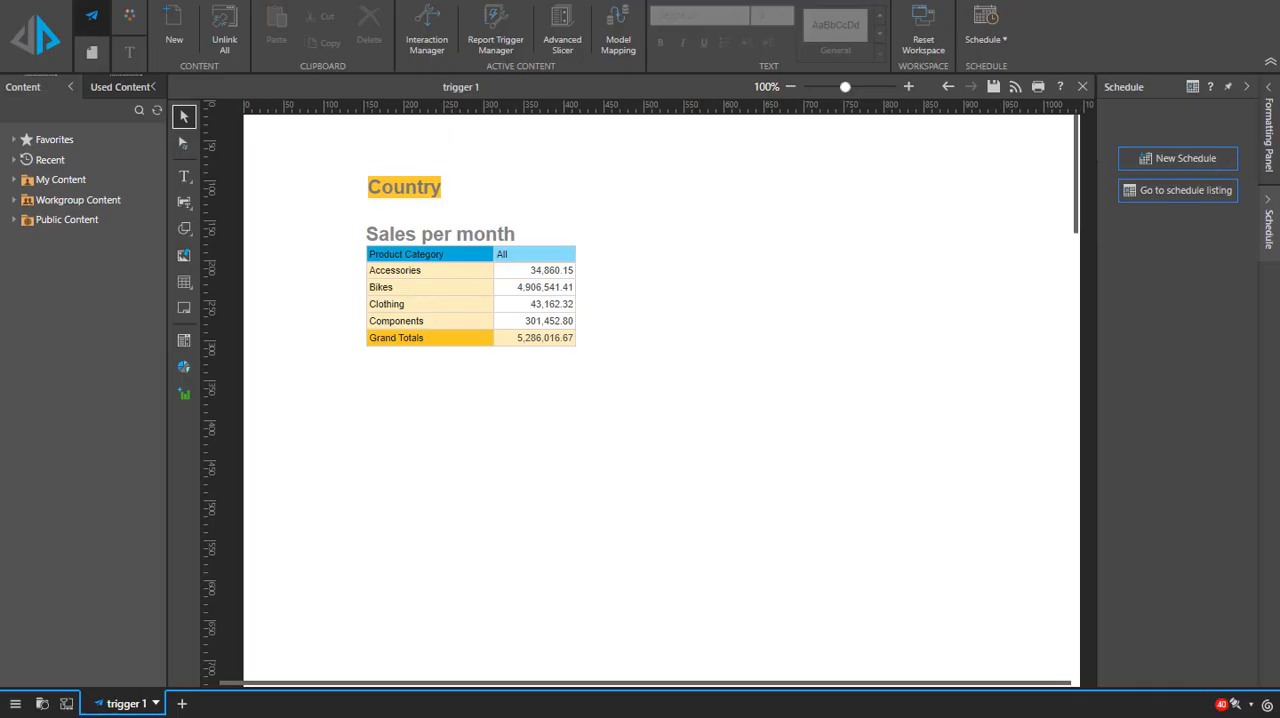
Step: Review the Page Repeater settings of page 1, checking which slicers drive the Sales Per Category grid
click(92, 52)
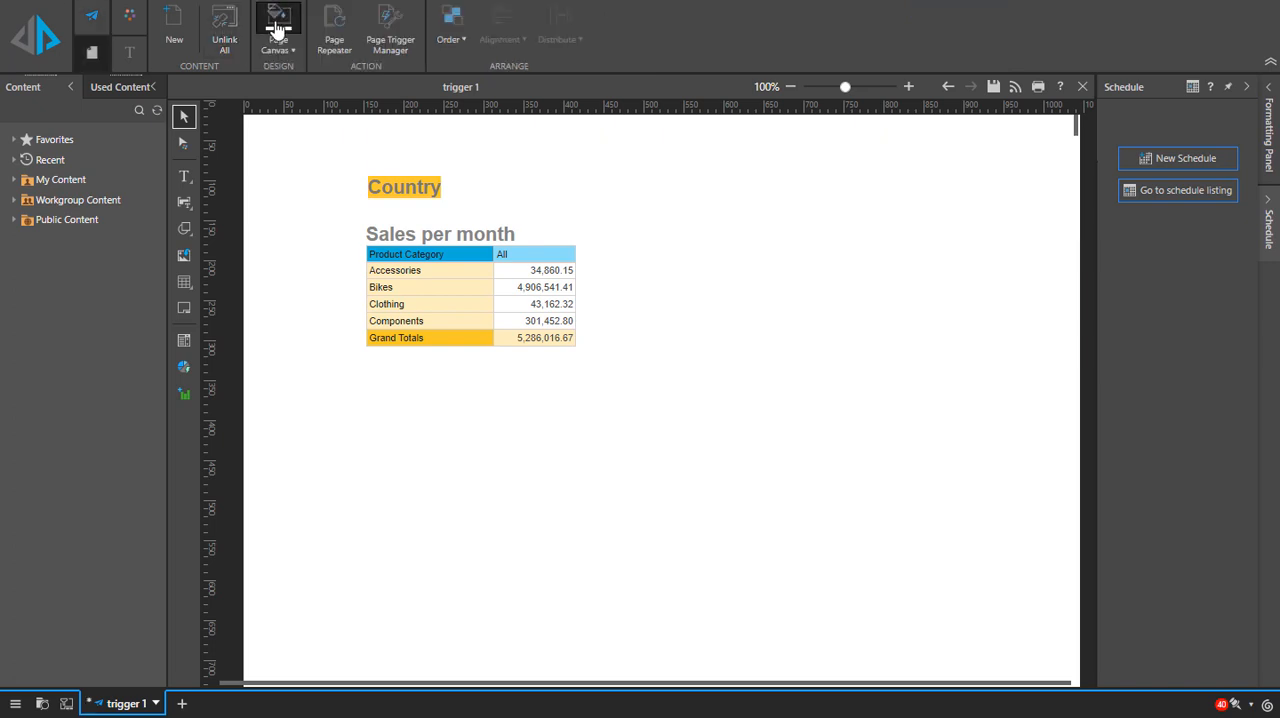
click(340, 26)
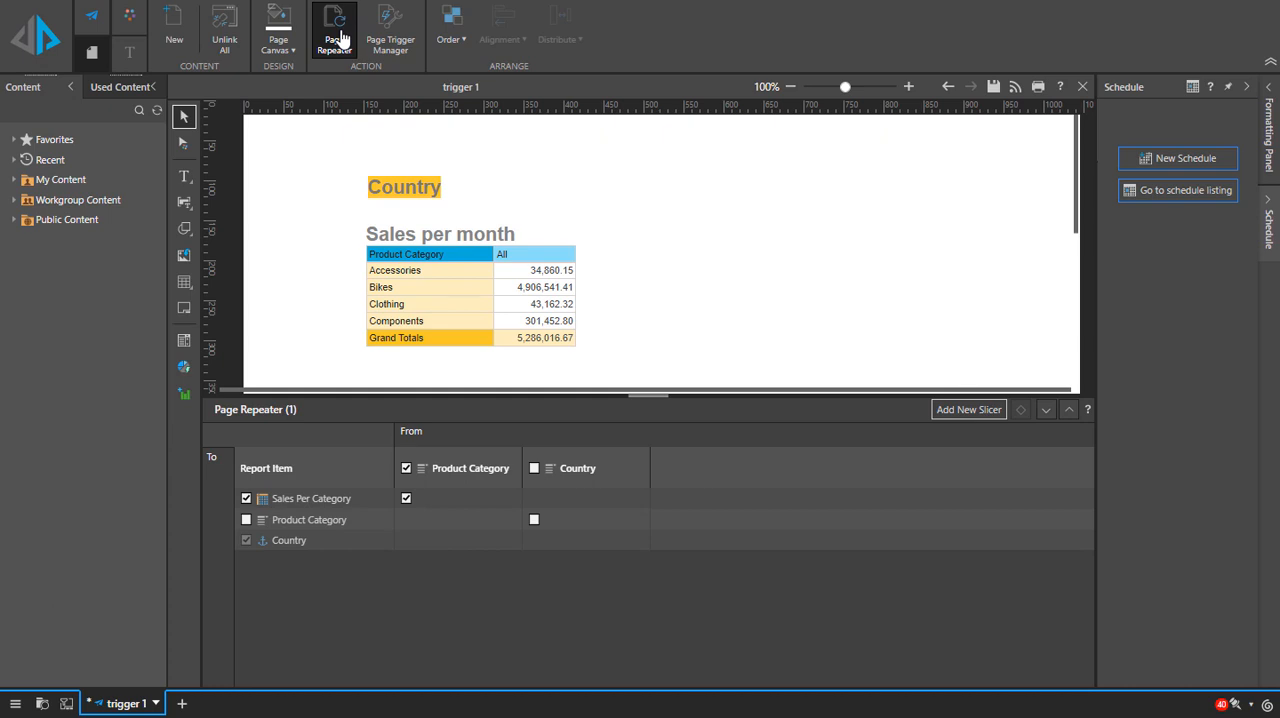
click(1046, 409)
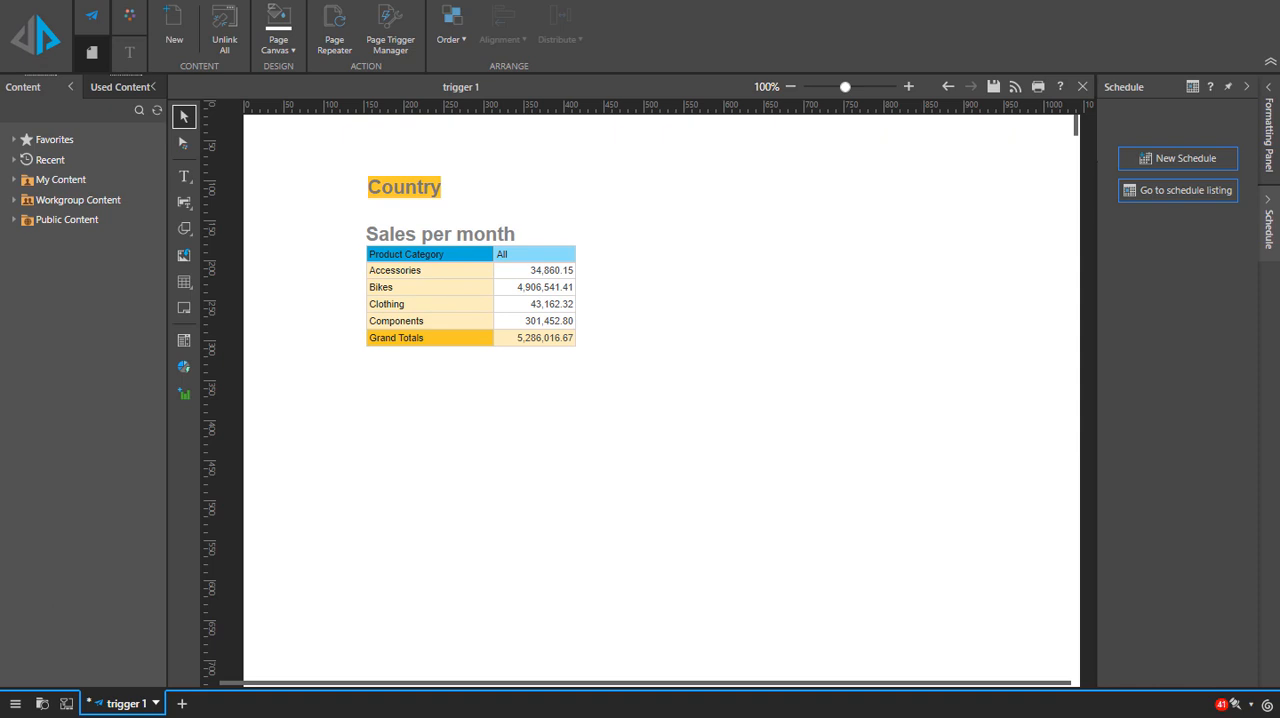
Step: Select the Sales per month grid on page 2 and enable a page trigger for that page in the Page Trigger Manager
click(1266, 218)
click(1170, 345)
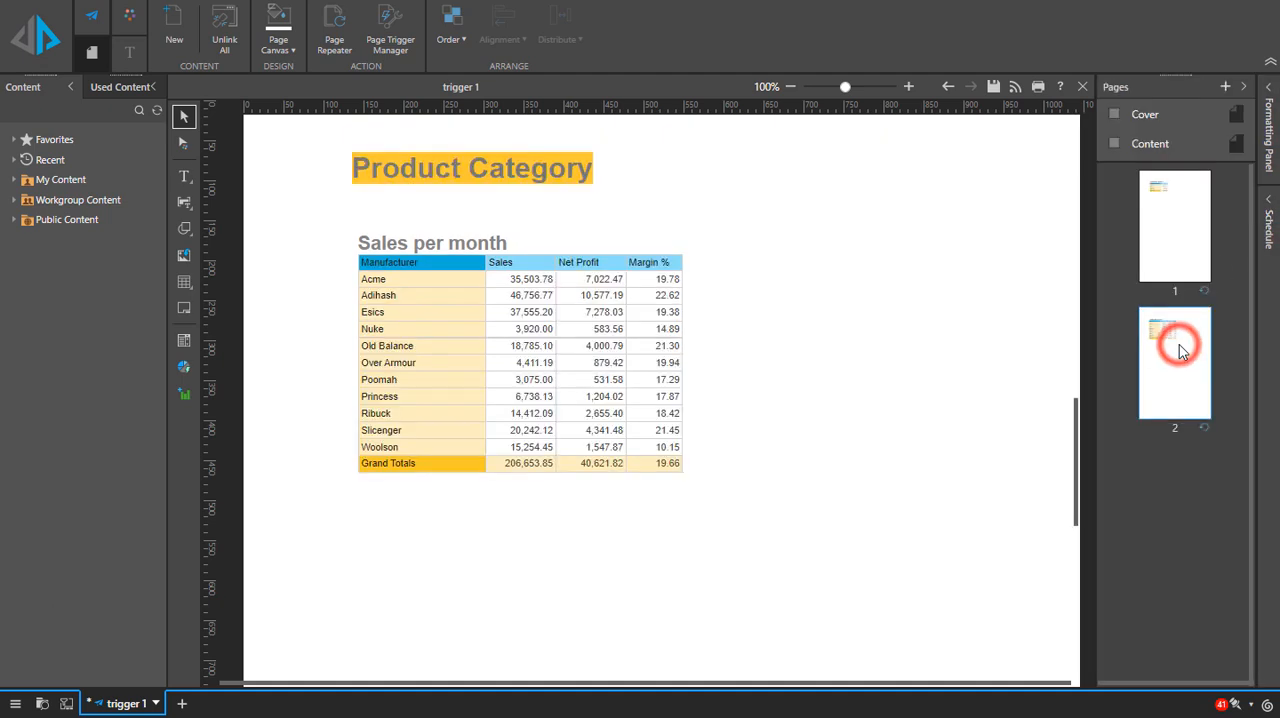
click(474, 320)
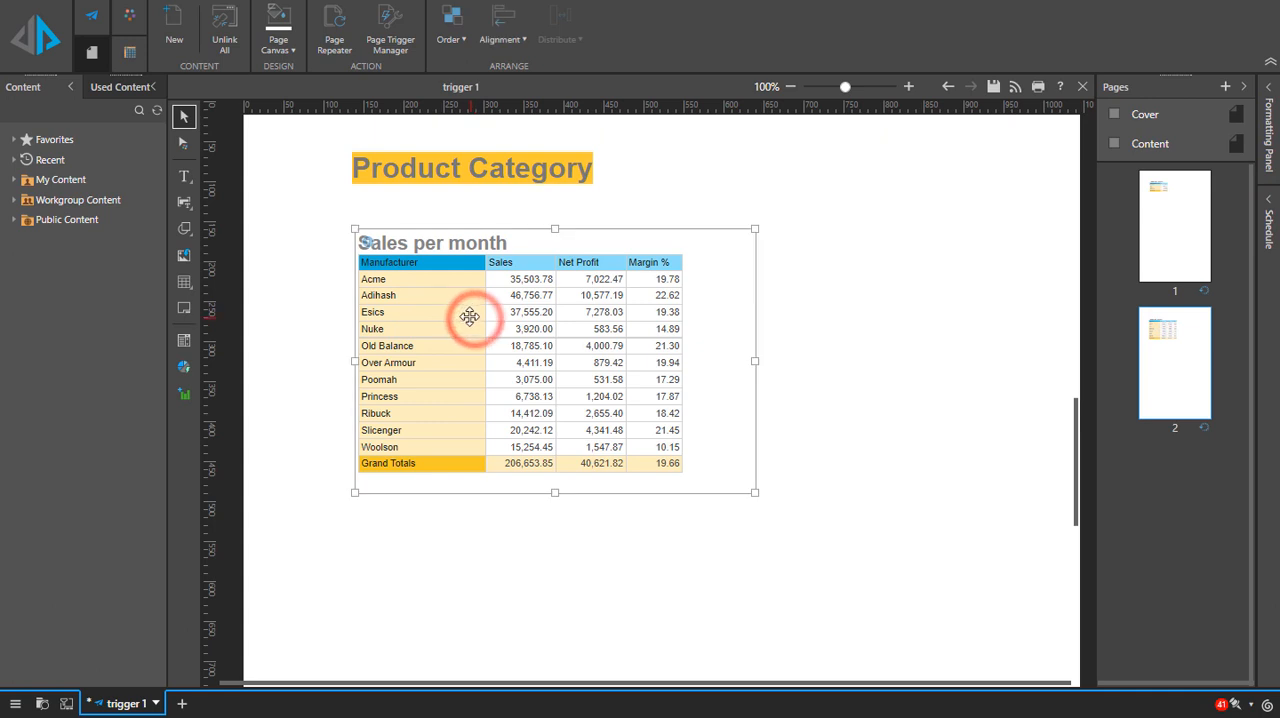
click(91, 52)
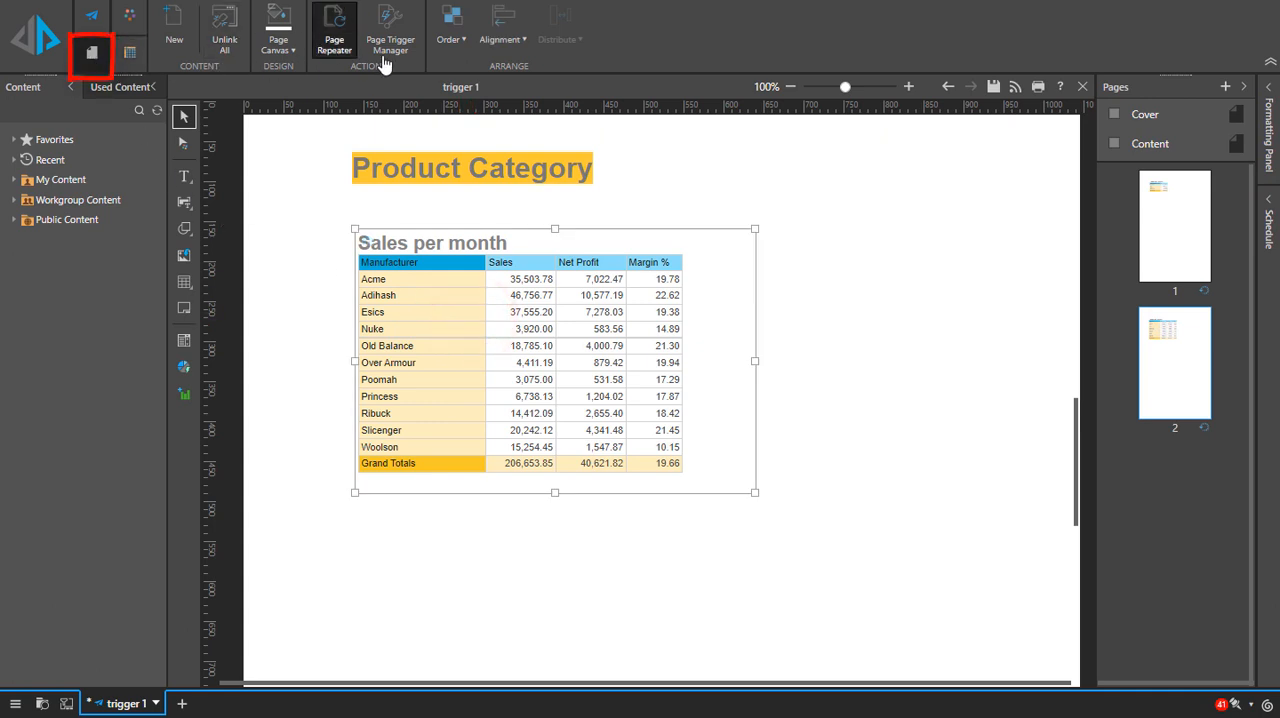
click(405, 35)
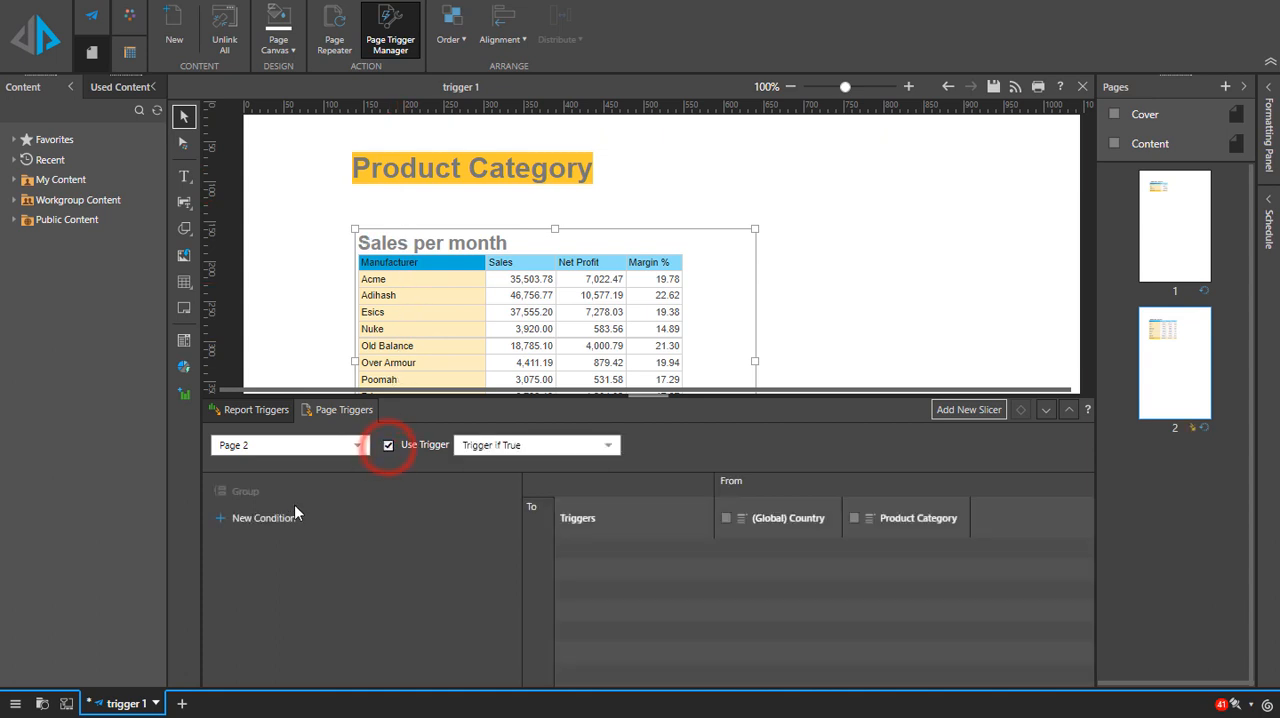
Step: Create a page trigger condition from the net margin matrix grid, setting its function to the Margin % value, data(0,2)
click(285, 519)
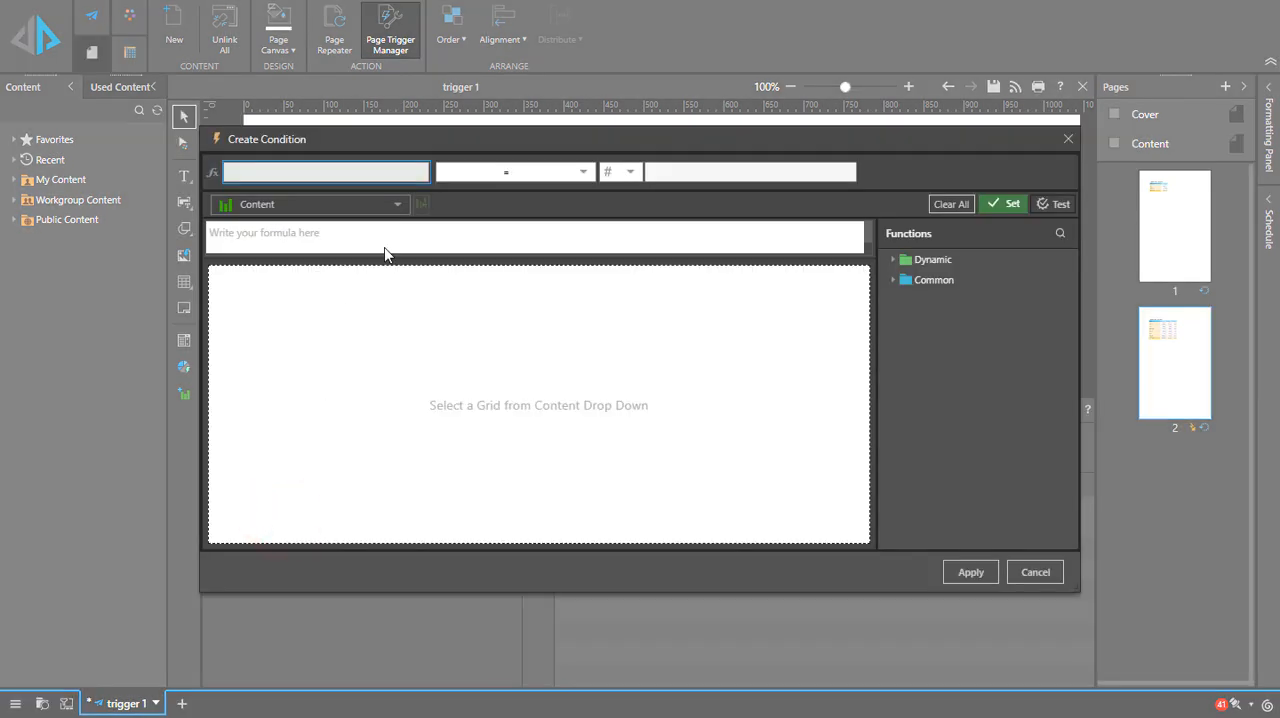
click(399, 205)
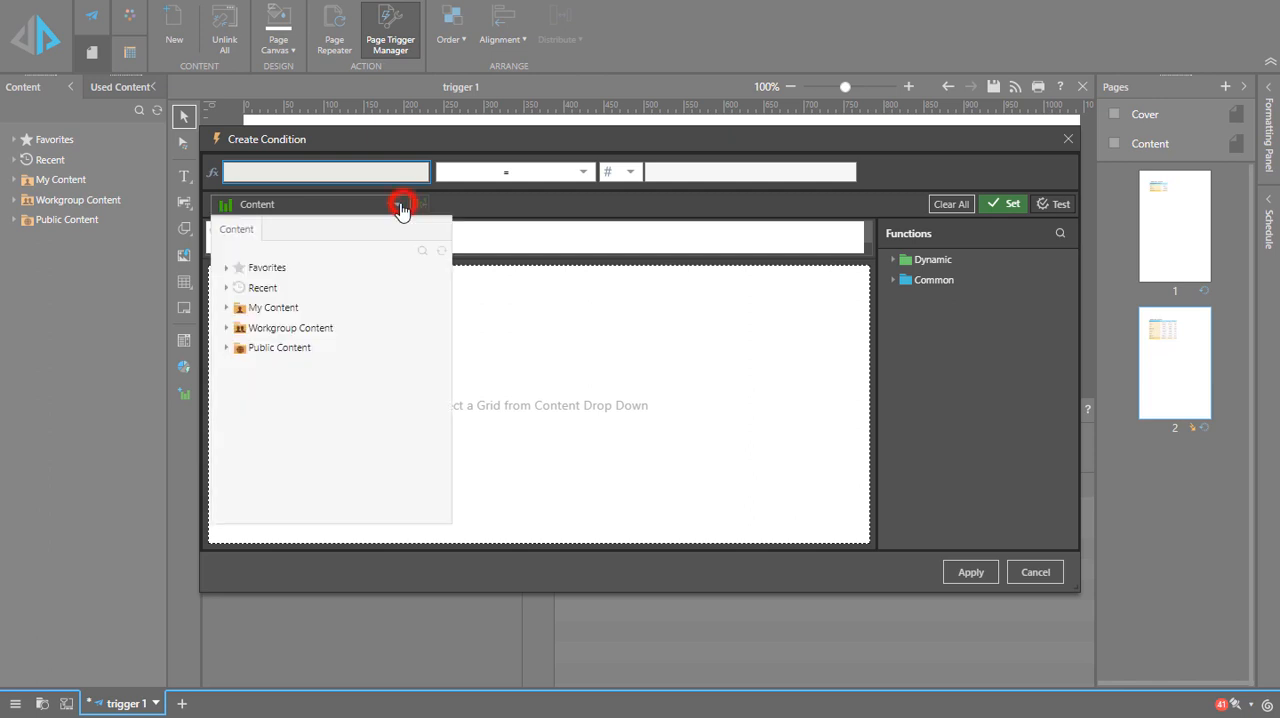
click(302, 286)
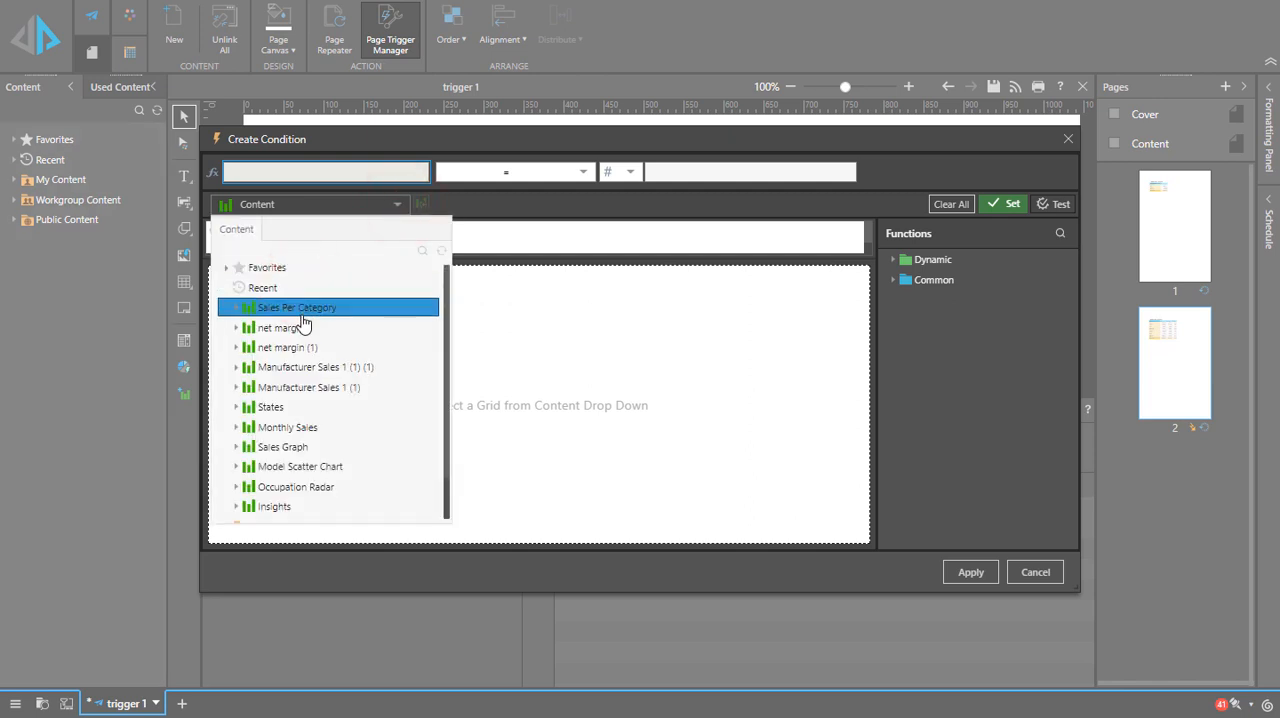
click(298, 336)
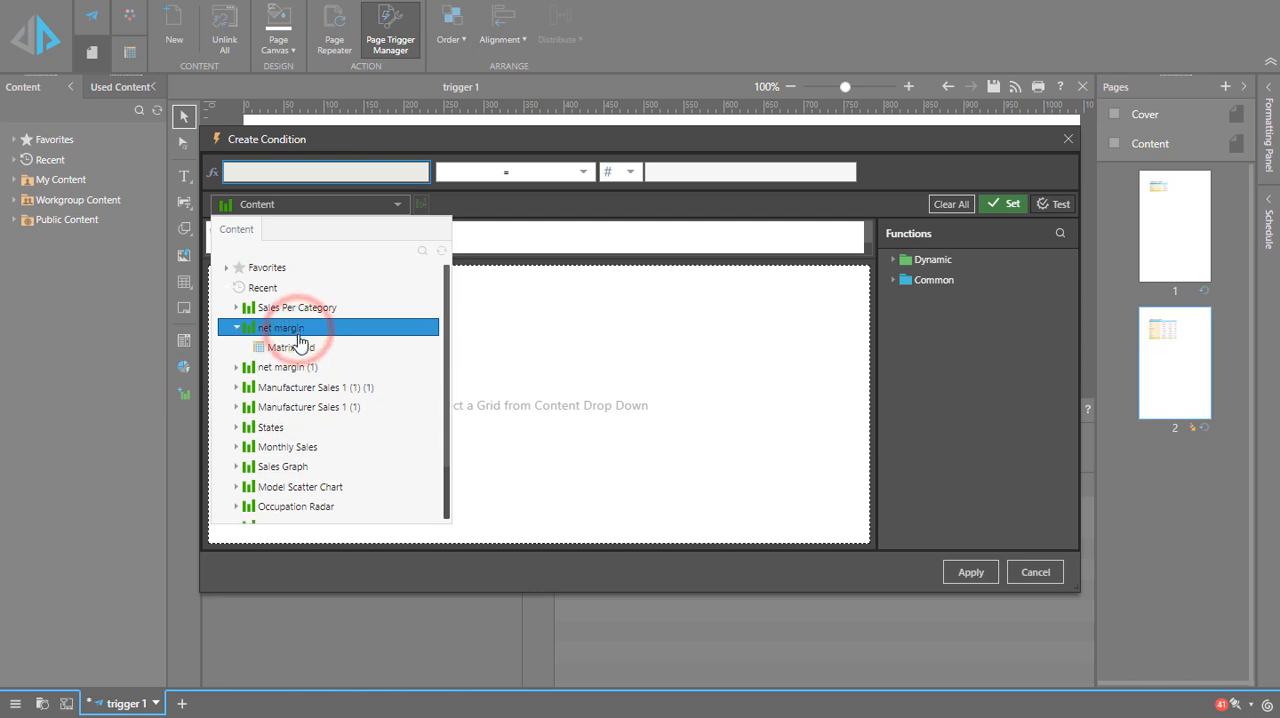
click(300, 347)
click(541, 307)
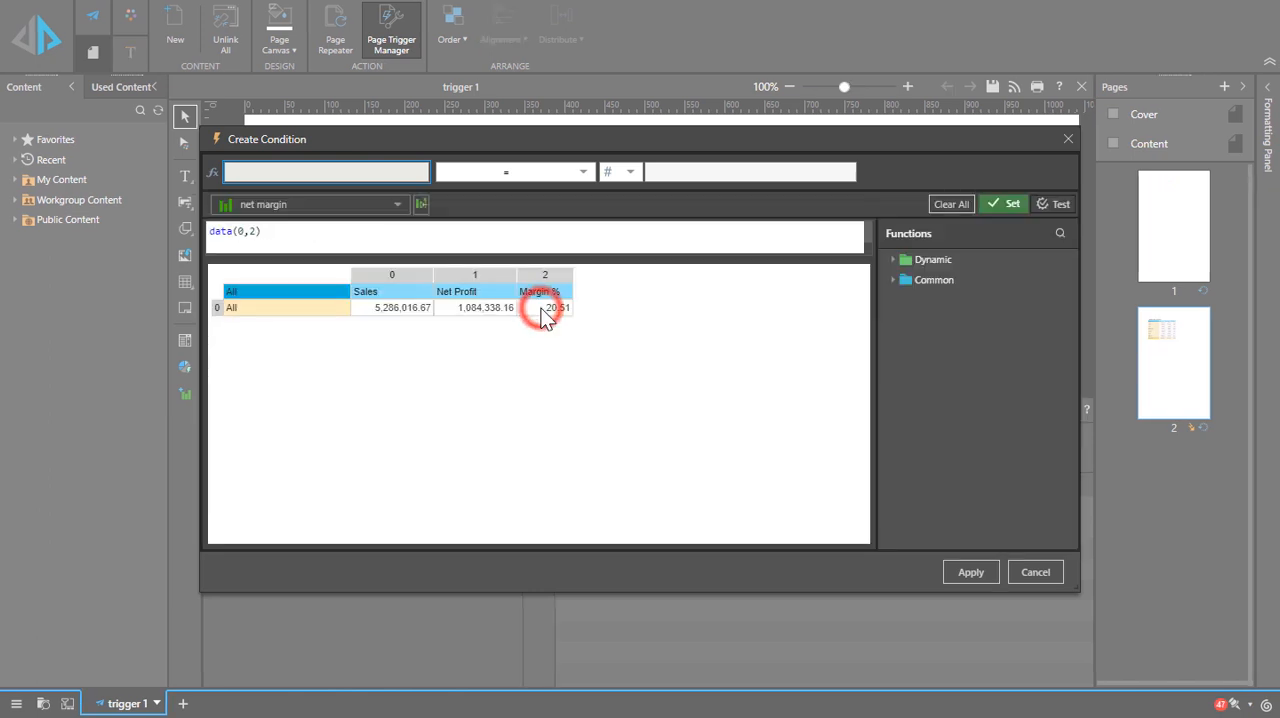
click(1014, 207)
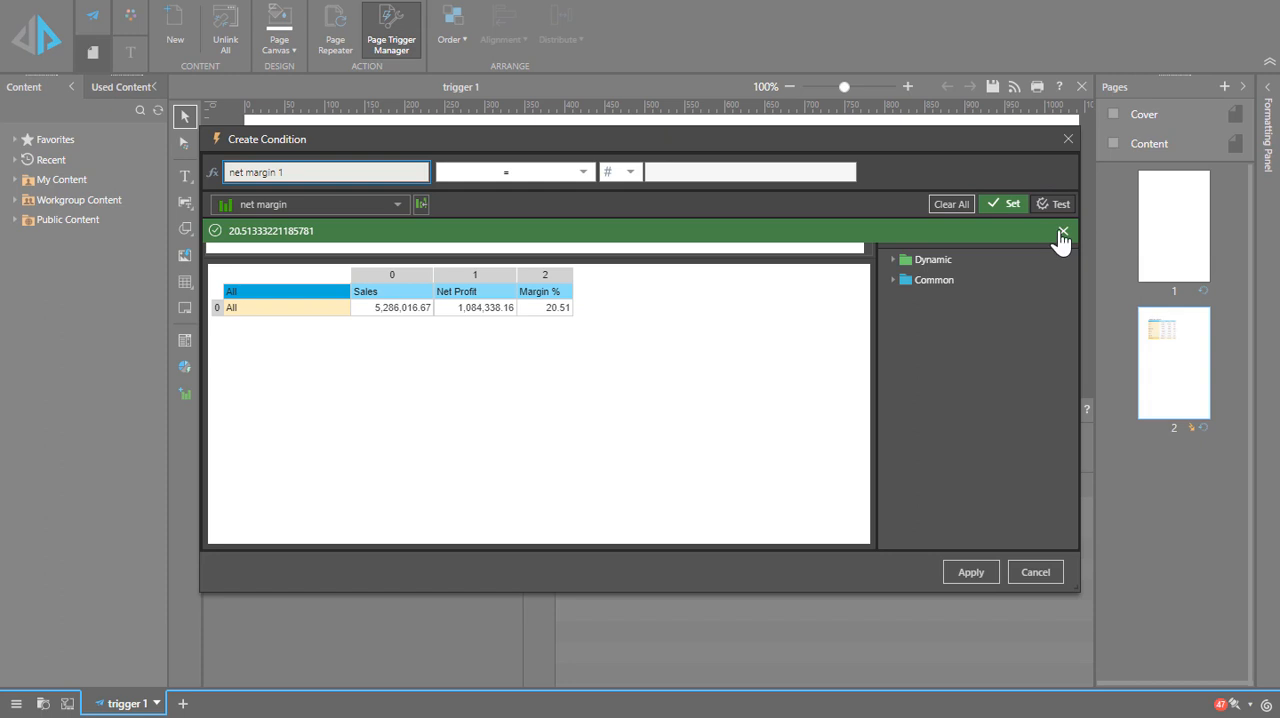
click(1062, 233)
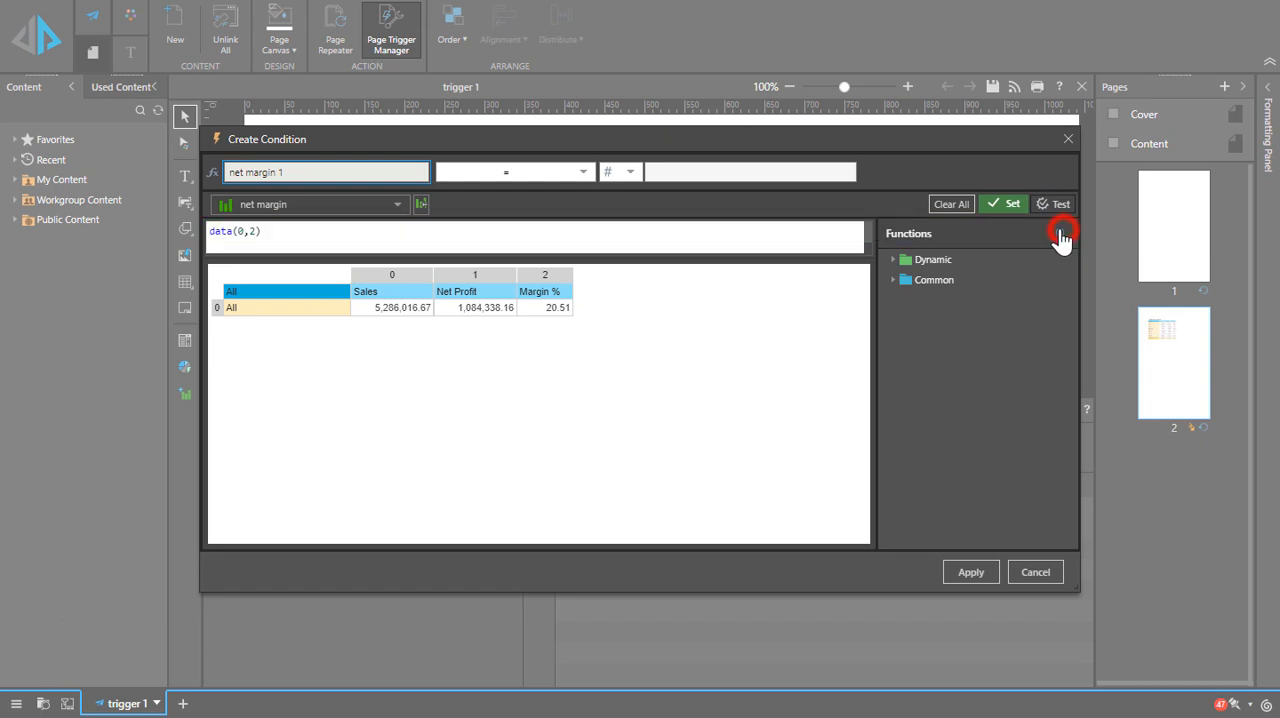
Step: Set the net margin condition to less than 24.5 and apply it to the page 2 trigger
click(583, 172)
click(515, 231)
click(683, 172)
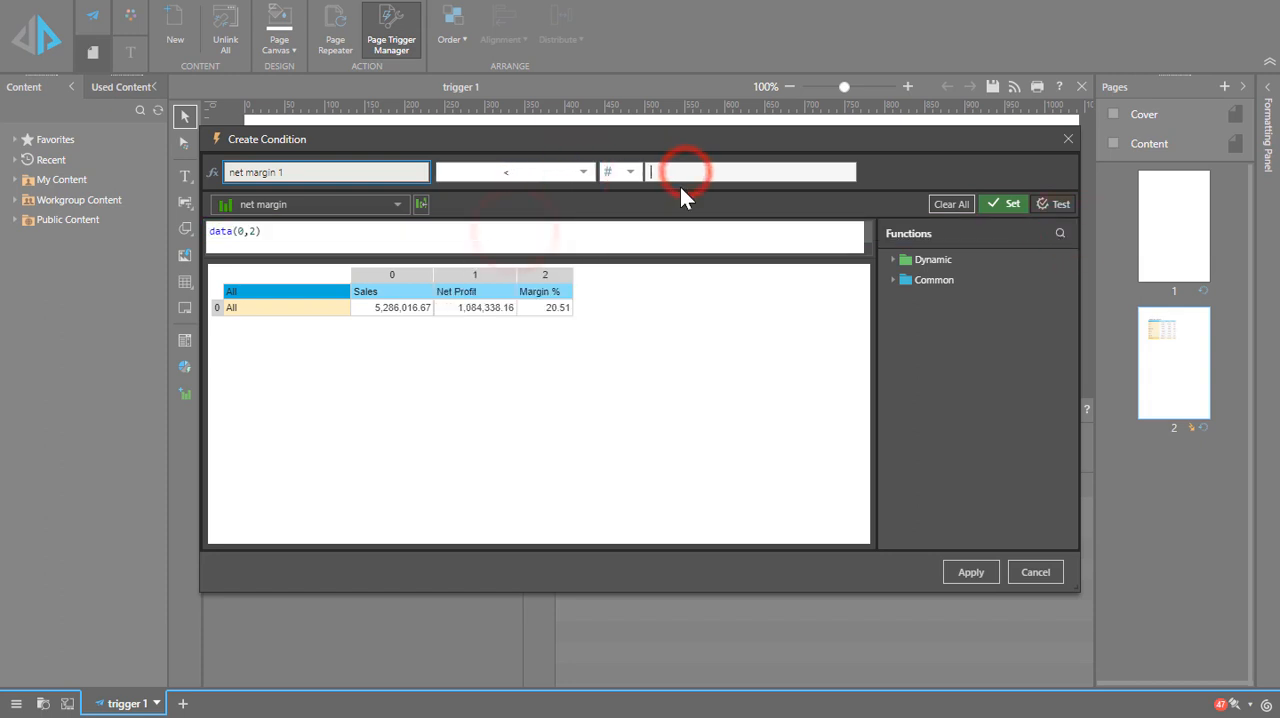
text(24.5)
click(968, 574)
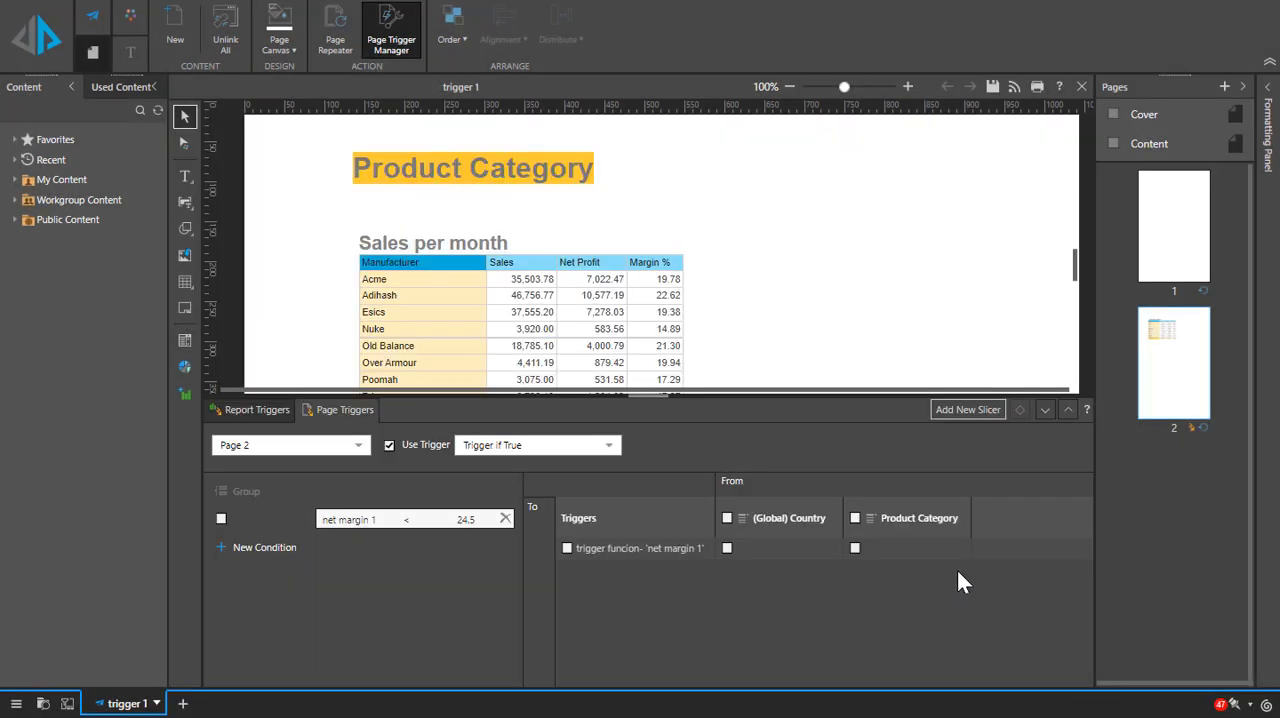
Step: Select the net margin condition for page 2, close the trigger manager, and save the publication
click(220, 519)
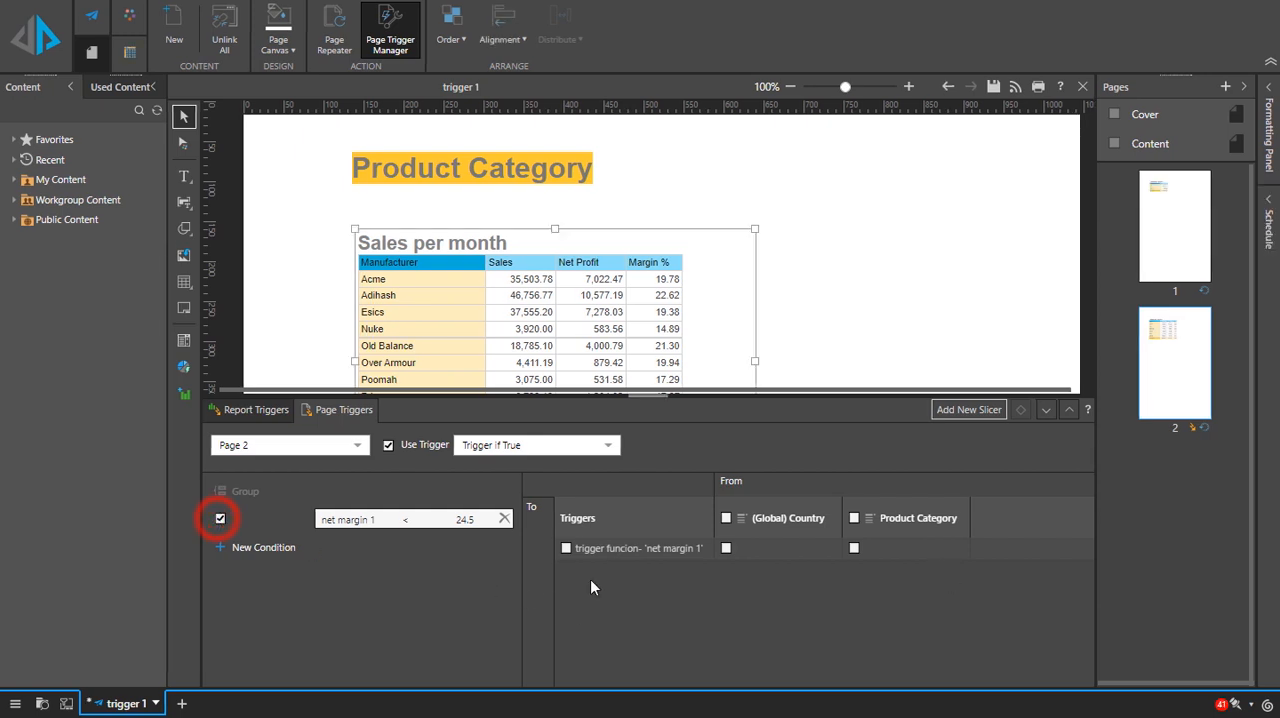
click(1047, 412)
click(991, 88)
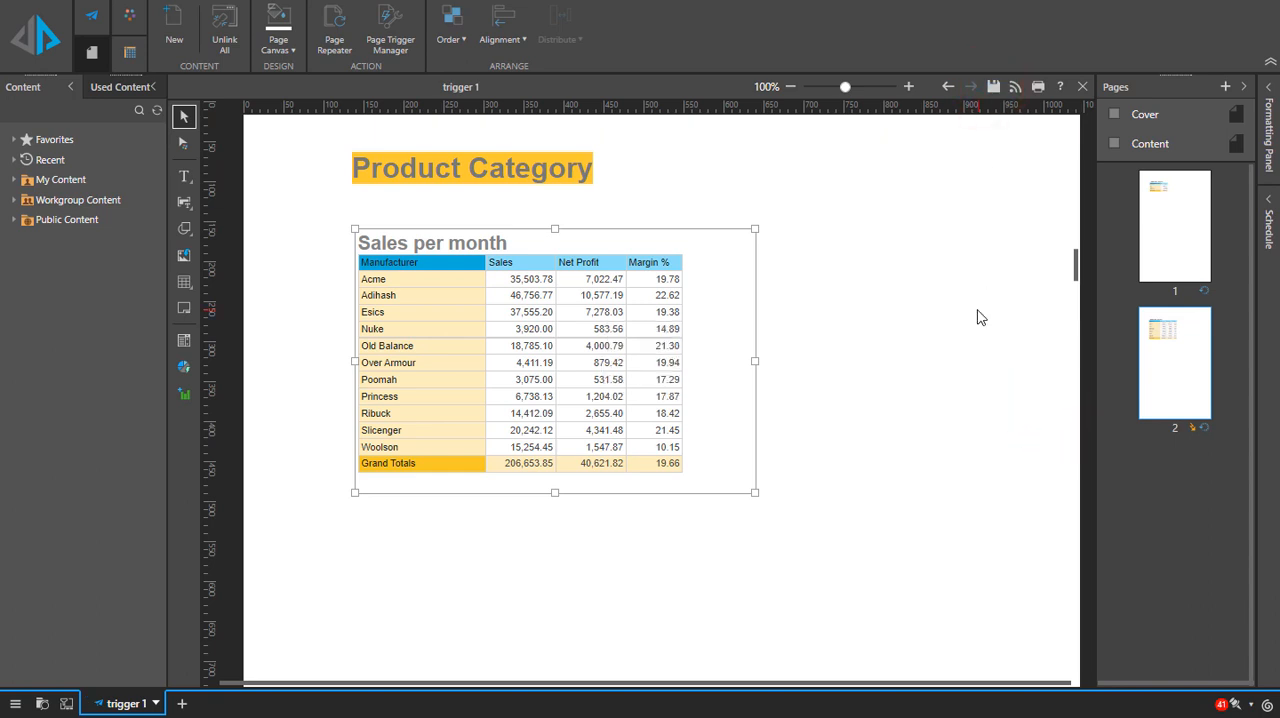
Step: Create a new schedule for trigger 1 with Multiple selections and an All Items Country selection, and save it
click(92, 17)
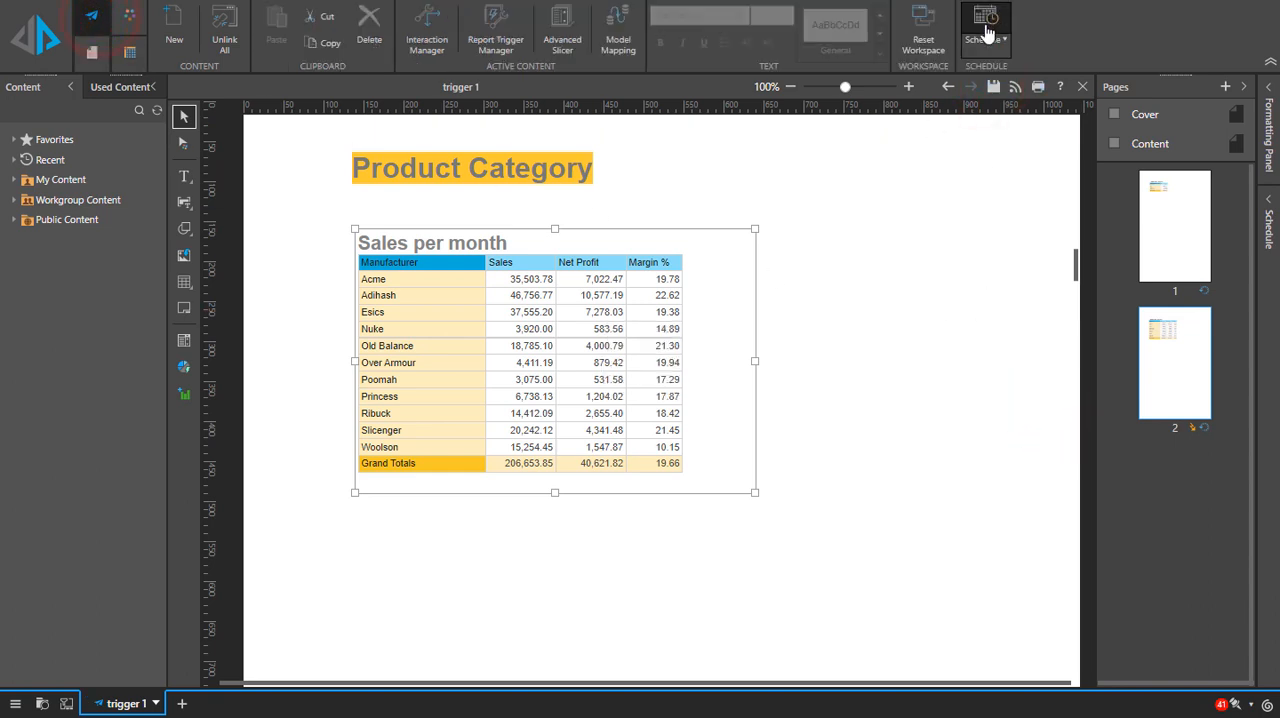
click(988, 36)
click(1143, 171)
click(1187, 190)
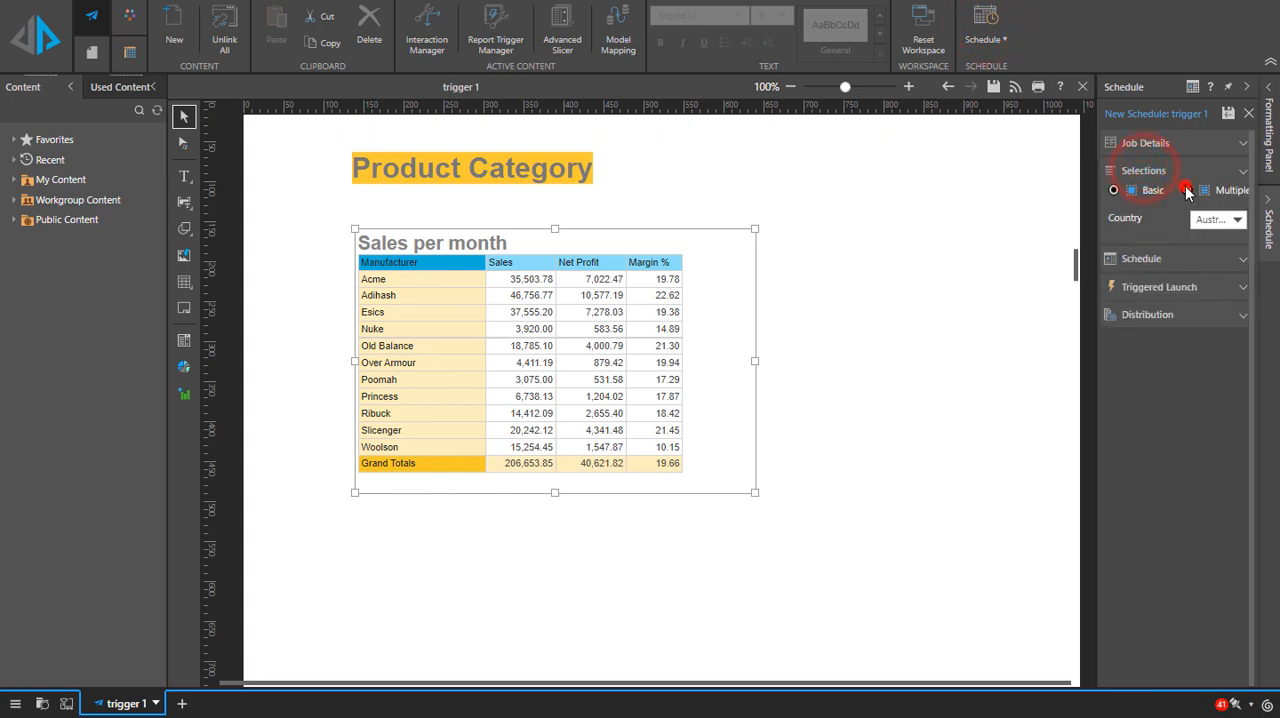
click(1238, 217)
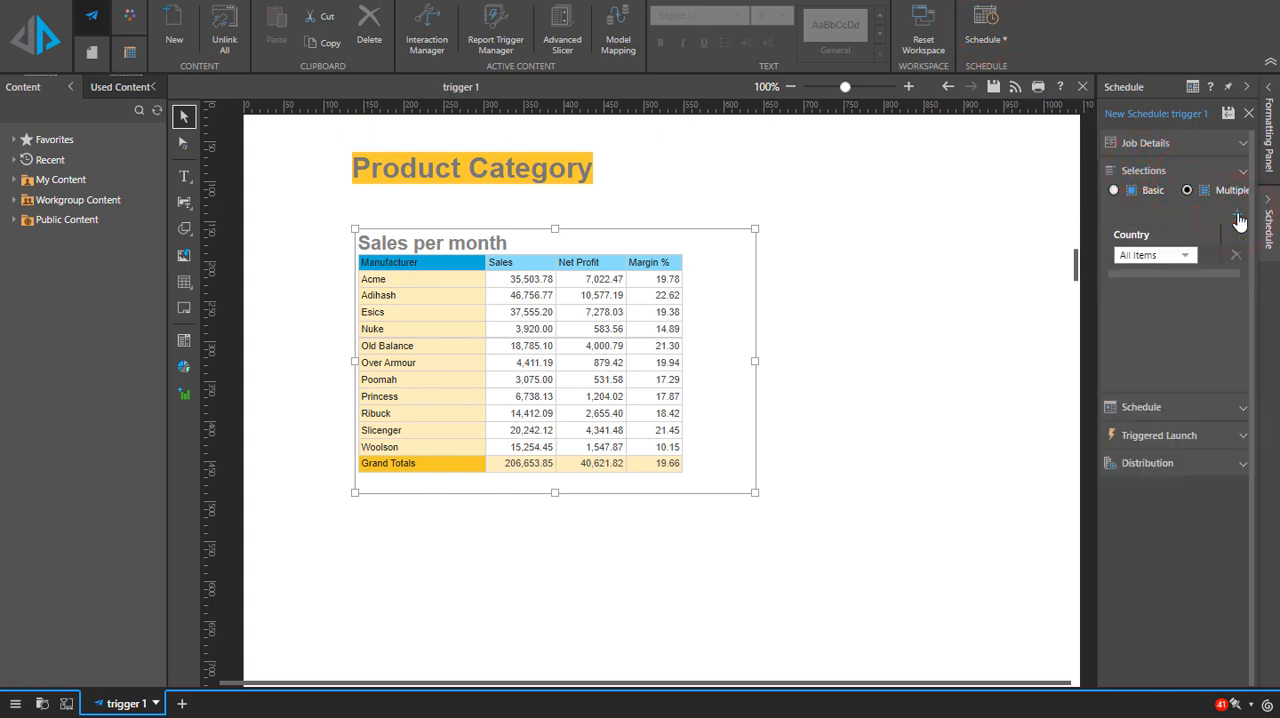
click(1227, 116)
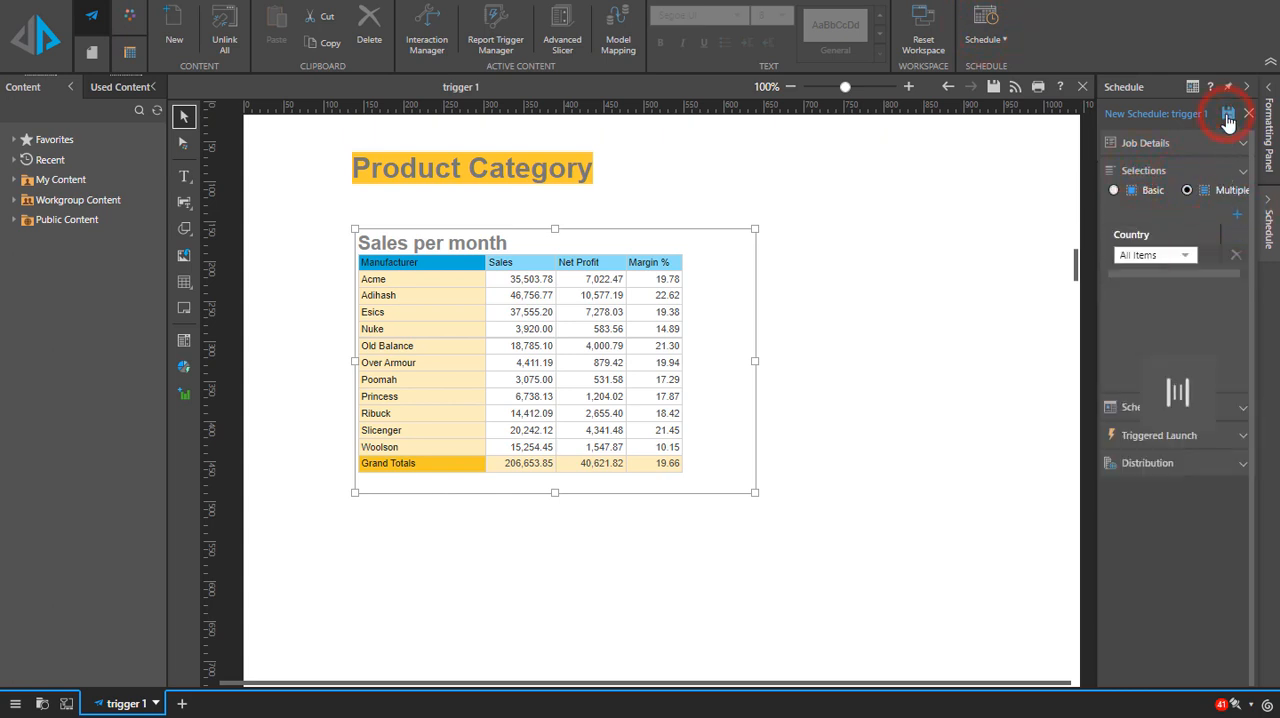
Step: Go to the schedule listing and show the outputs of the newest trigger 1 schedule's job execution
click(1208, 218)
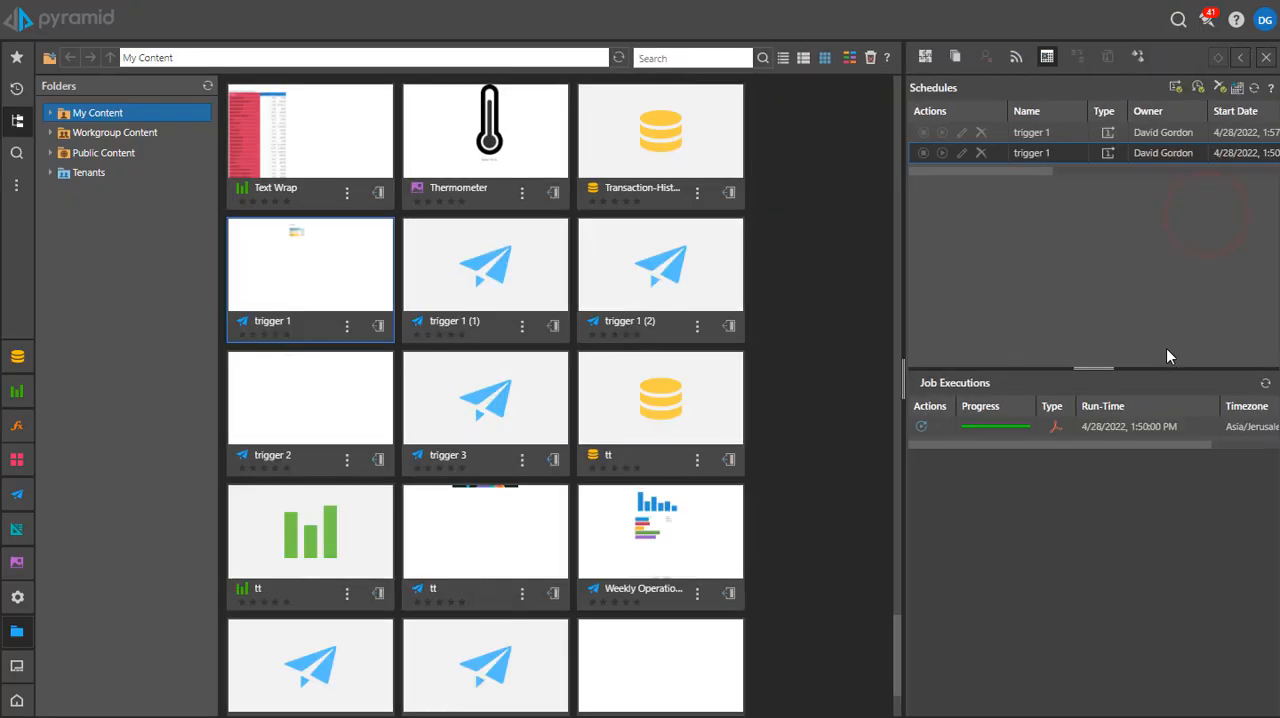
click(1076, 132)
click(1120, 426)
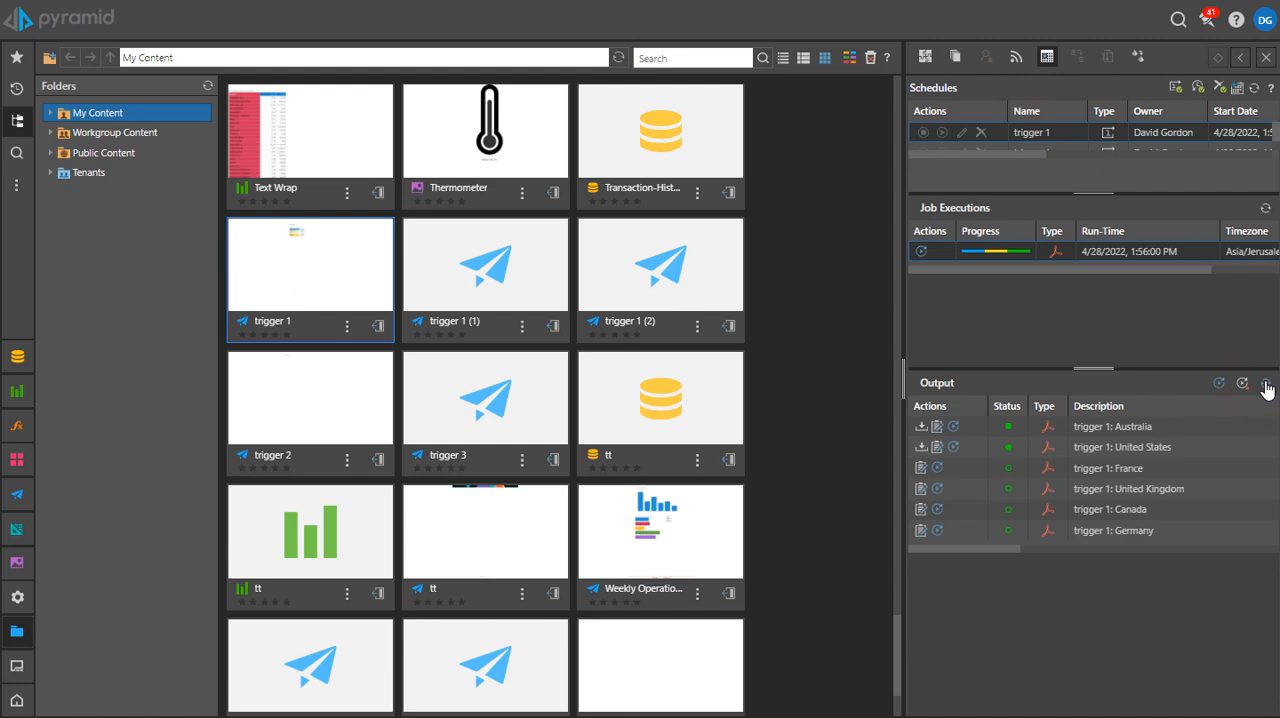
Step: Download and open the Australia PDF output, and examine its product category pages 2 to 4
click(921, 426)
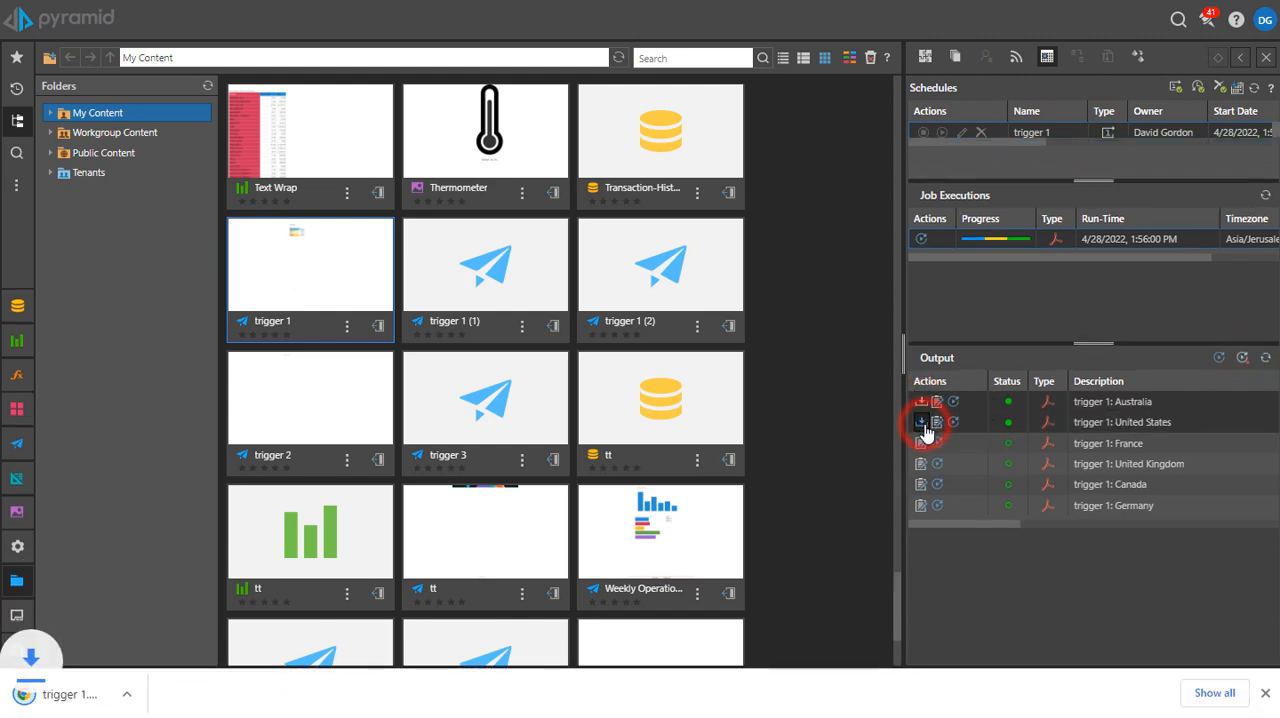
click(187, 693)
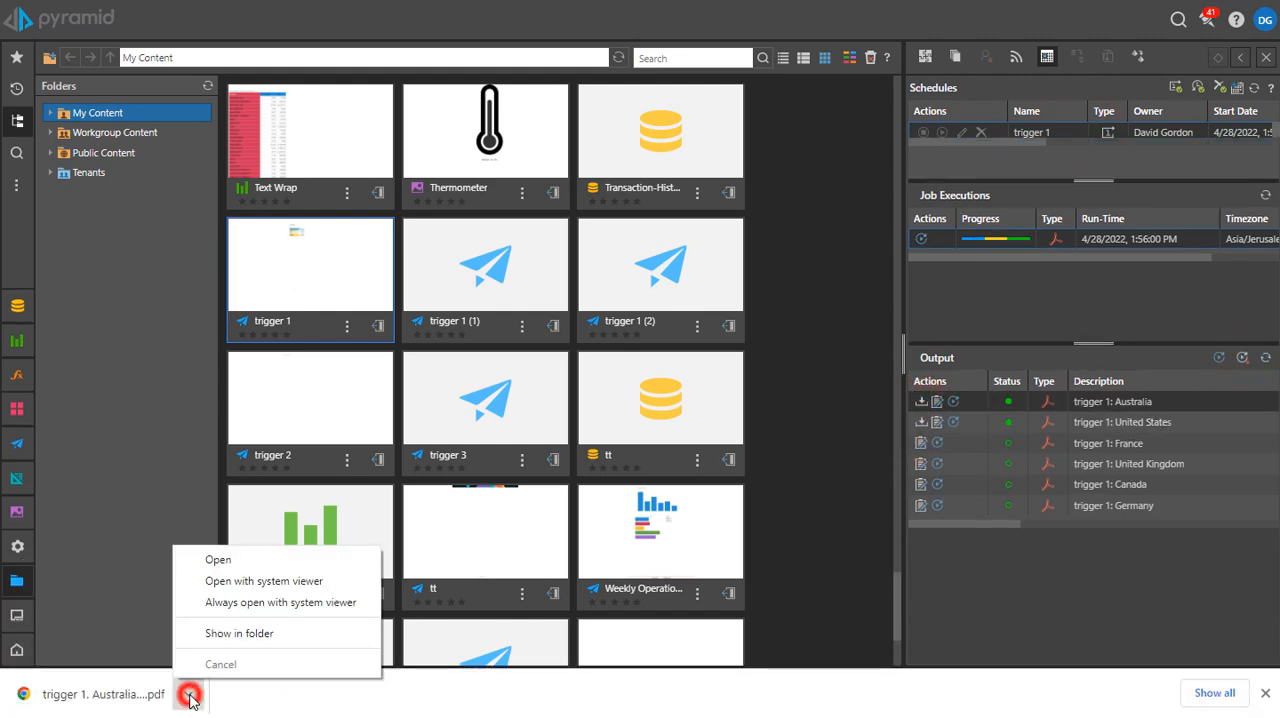
click(243, 568)
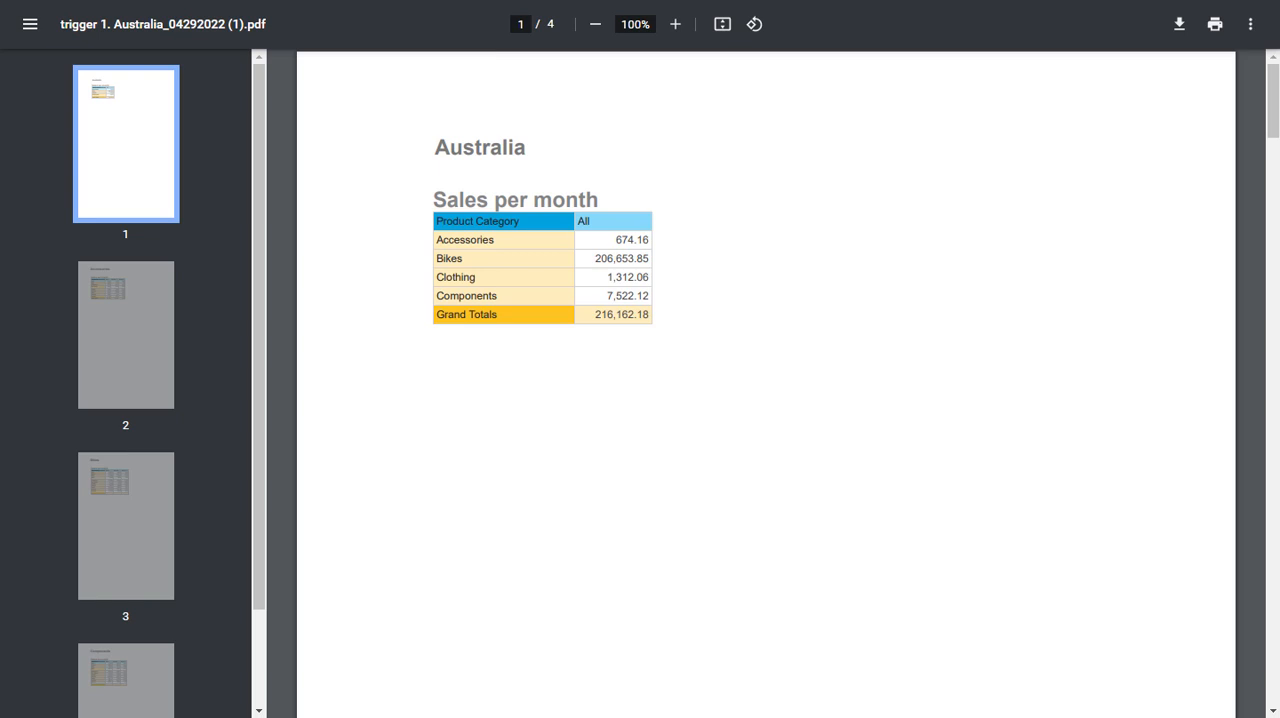
click(126, 318)
click(144, 519)
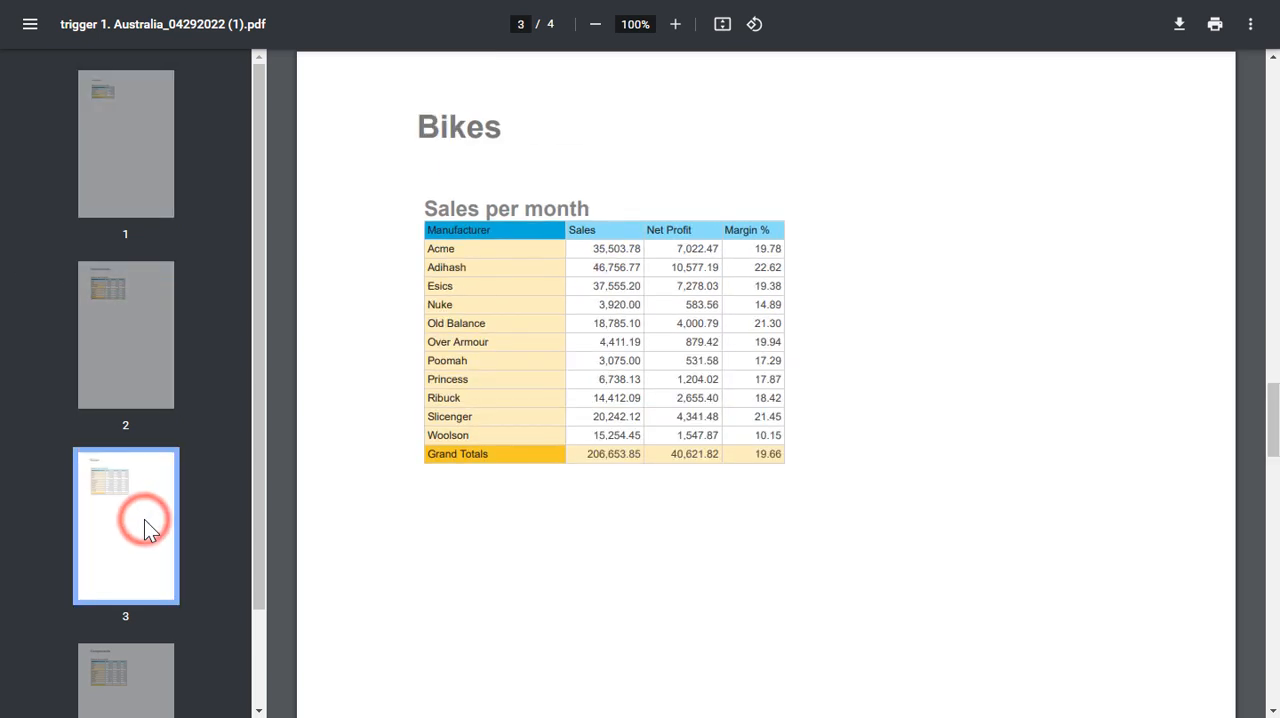
click(128, 676)
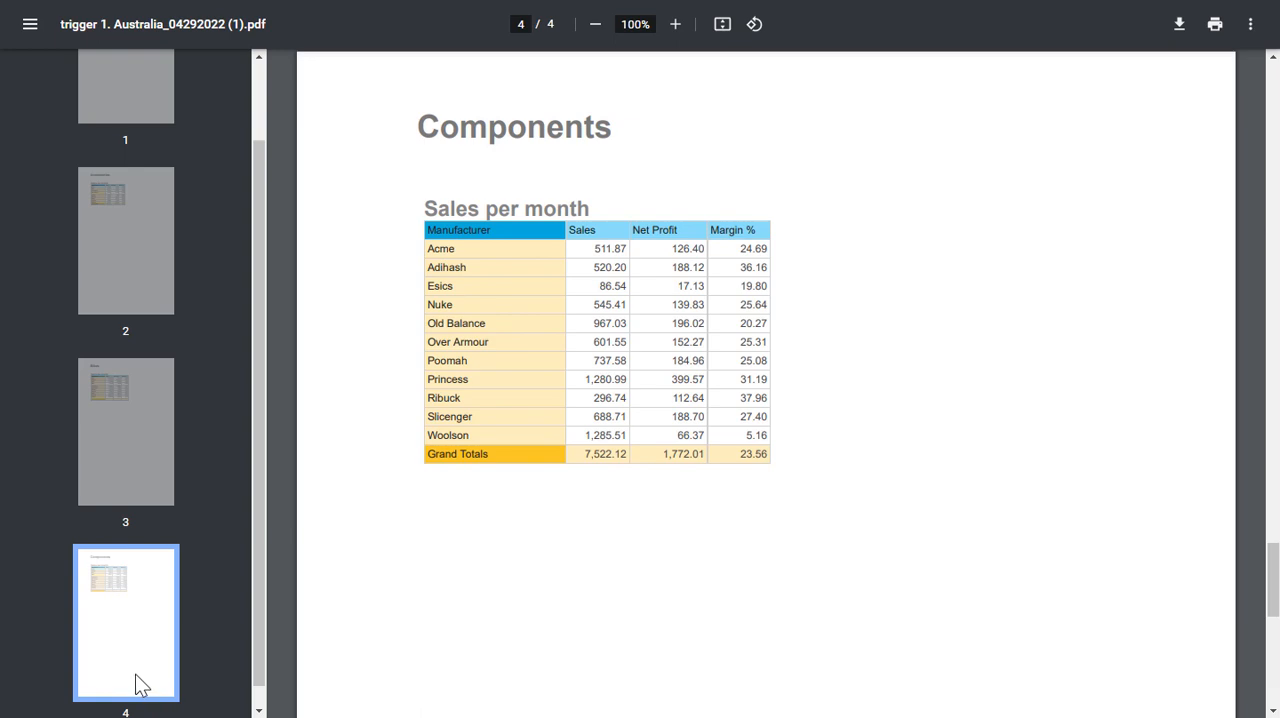
Step: Download and open the United States PDF output of trigger 1, and examine its pages
click(921, 447)
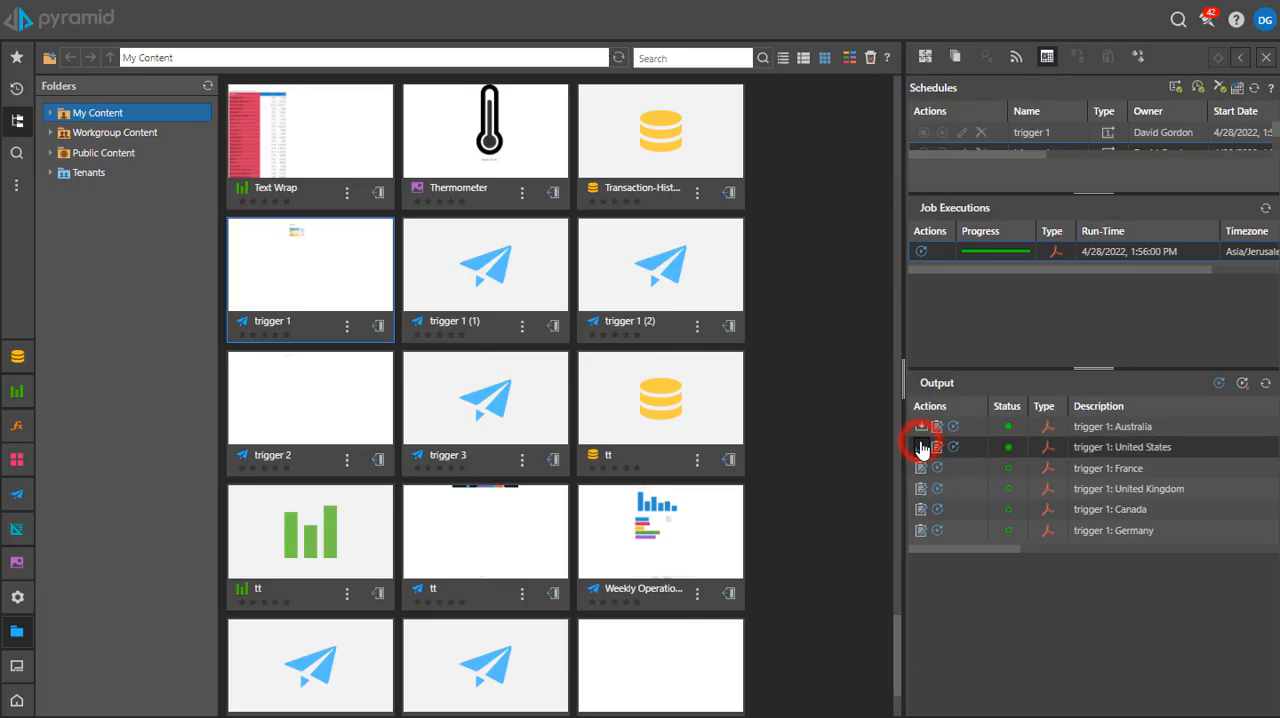
click(188, 694)
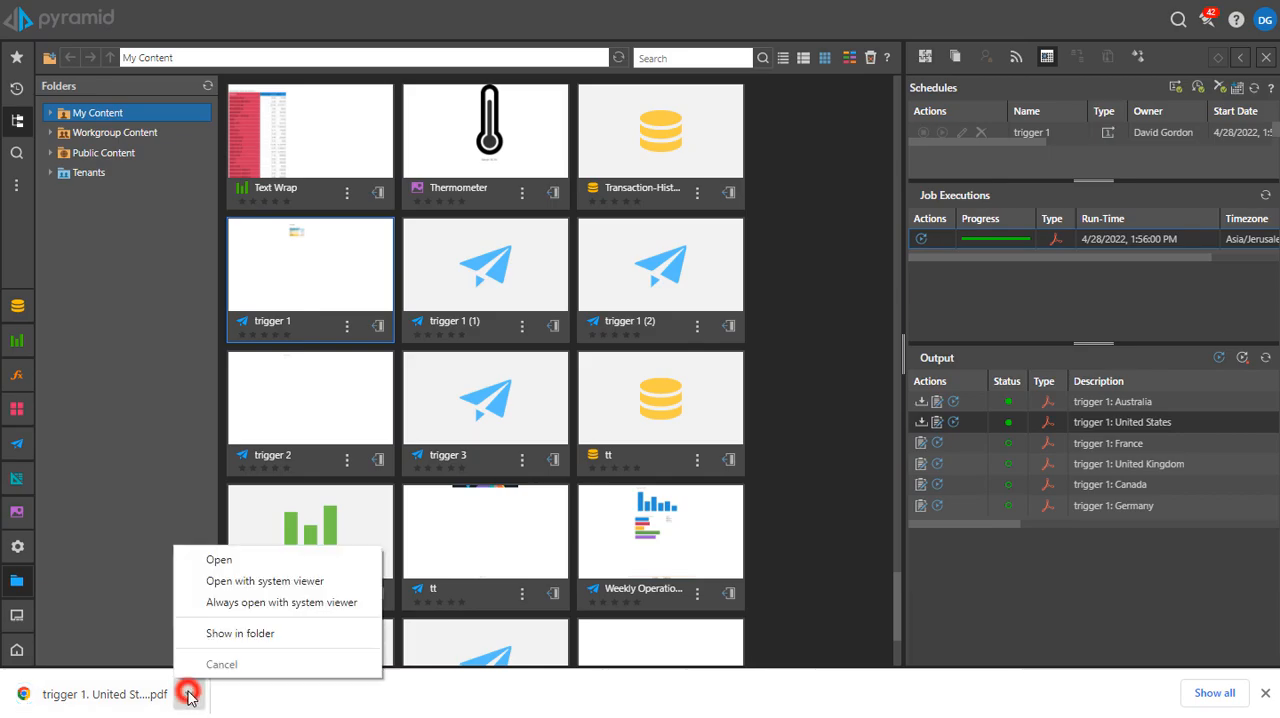
click(225, 560)
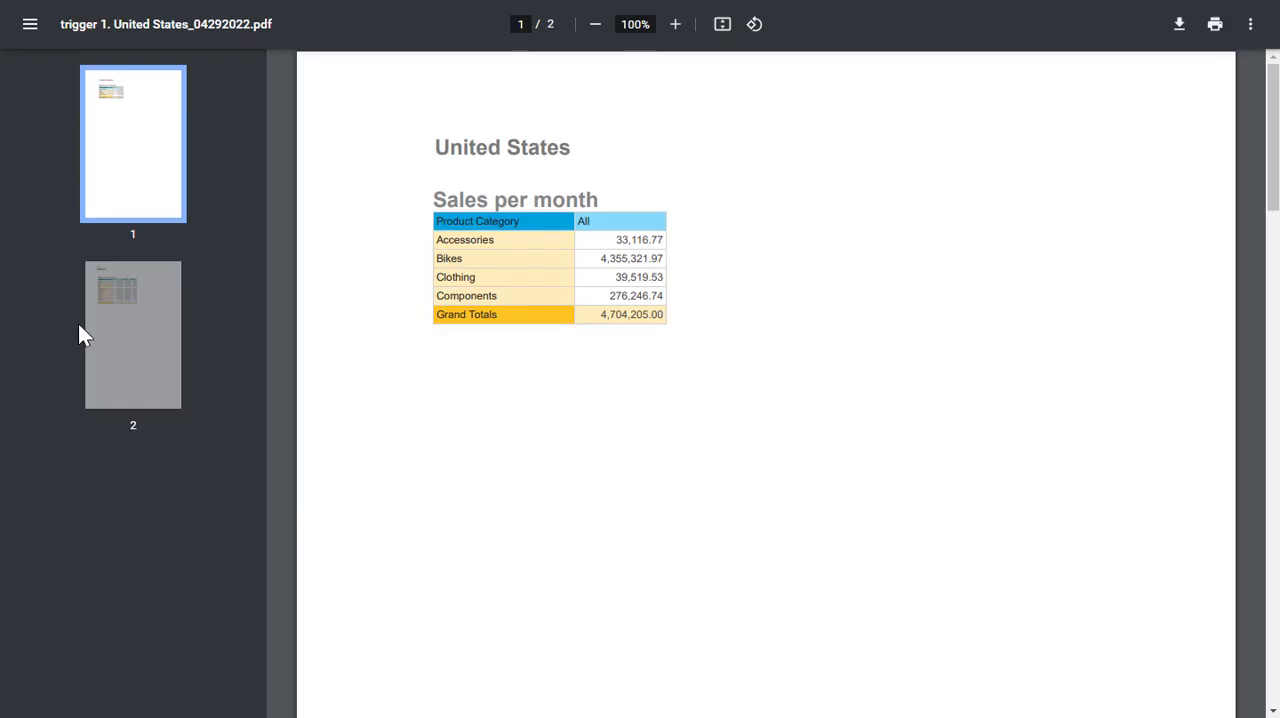
click(121, 326)
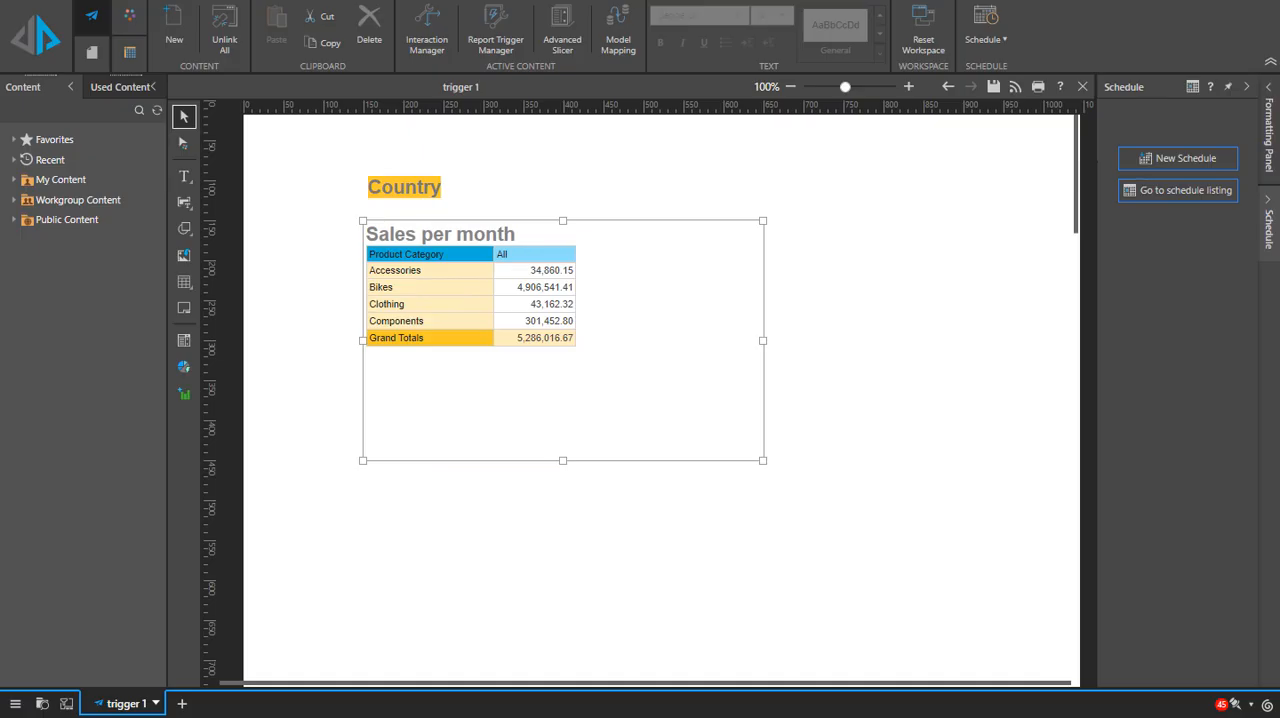
Step: Create a new schedule for trigger 1 with Multiple selections and an All Items Country selection
click(1194, 160)
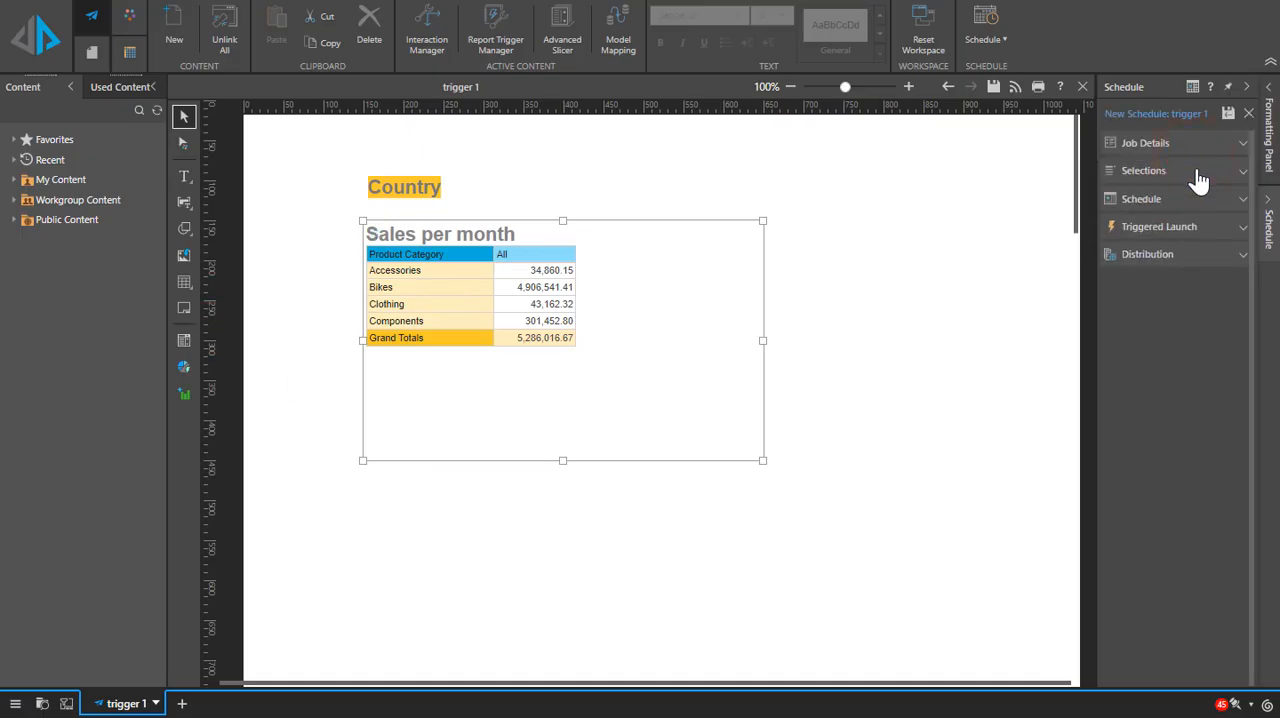
click(1198, 172)
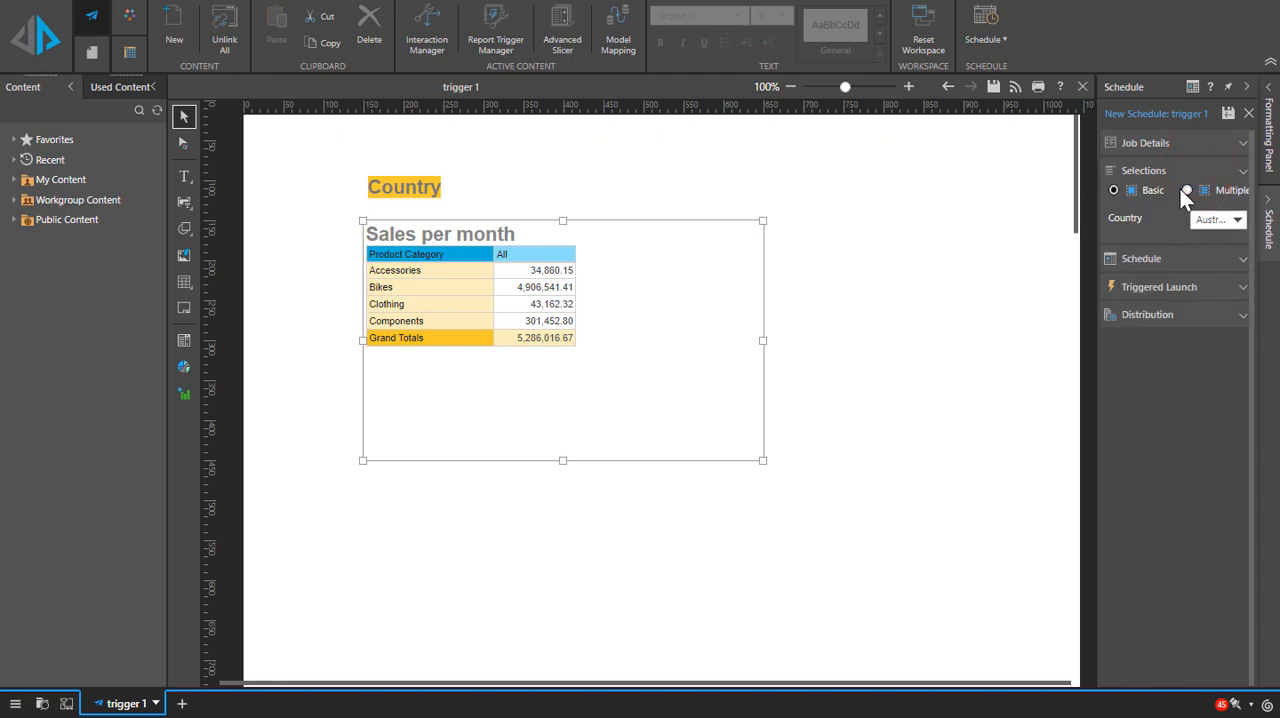
click(1186, 191)
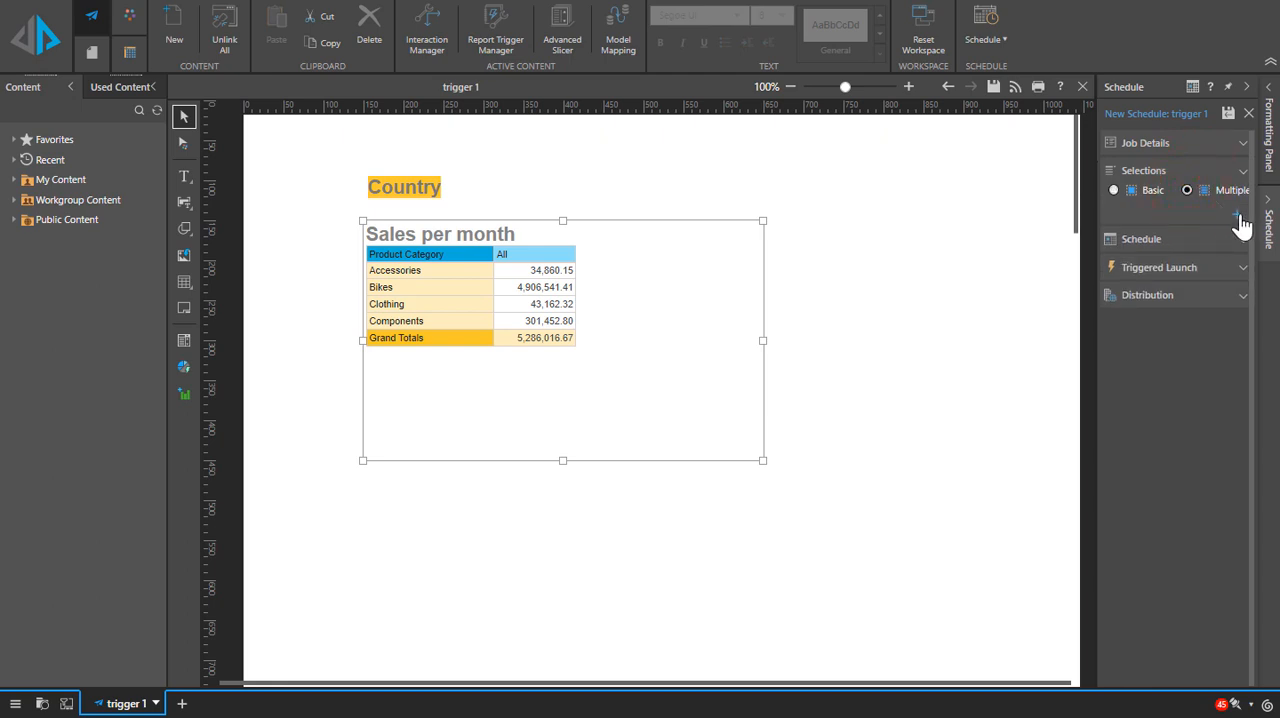
click(1239, 216)
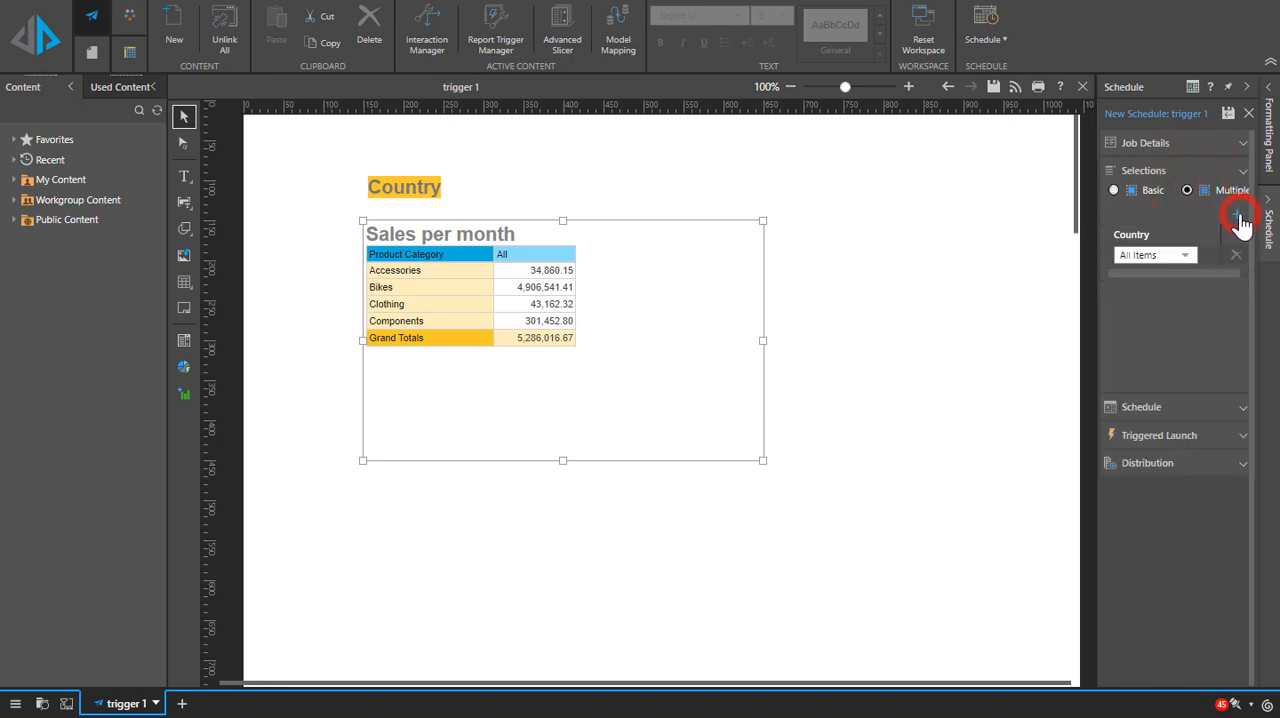
Step: Enable the schedule's launch trigger and base a new condition on the Grand Totals value of the Global Sales grid
click(1195, 437)
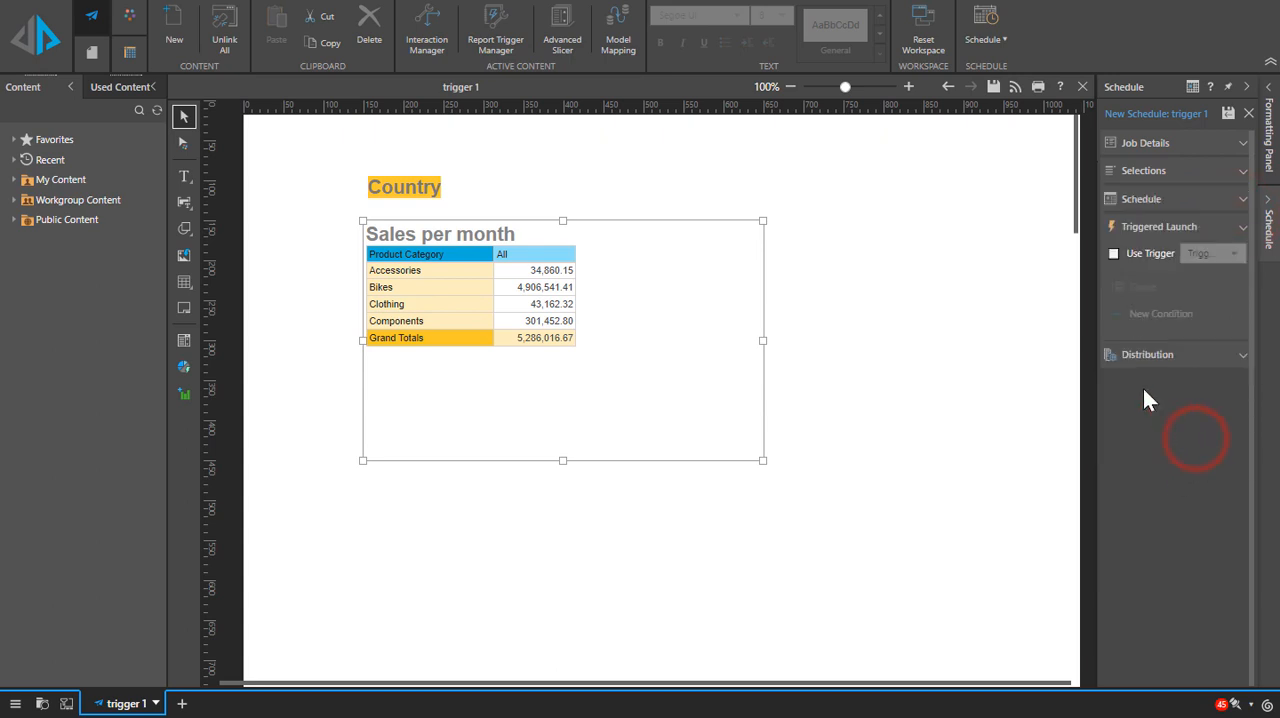
click(1114, 255)
click(1160, 312)
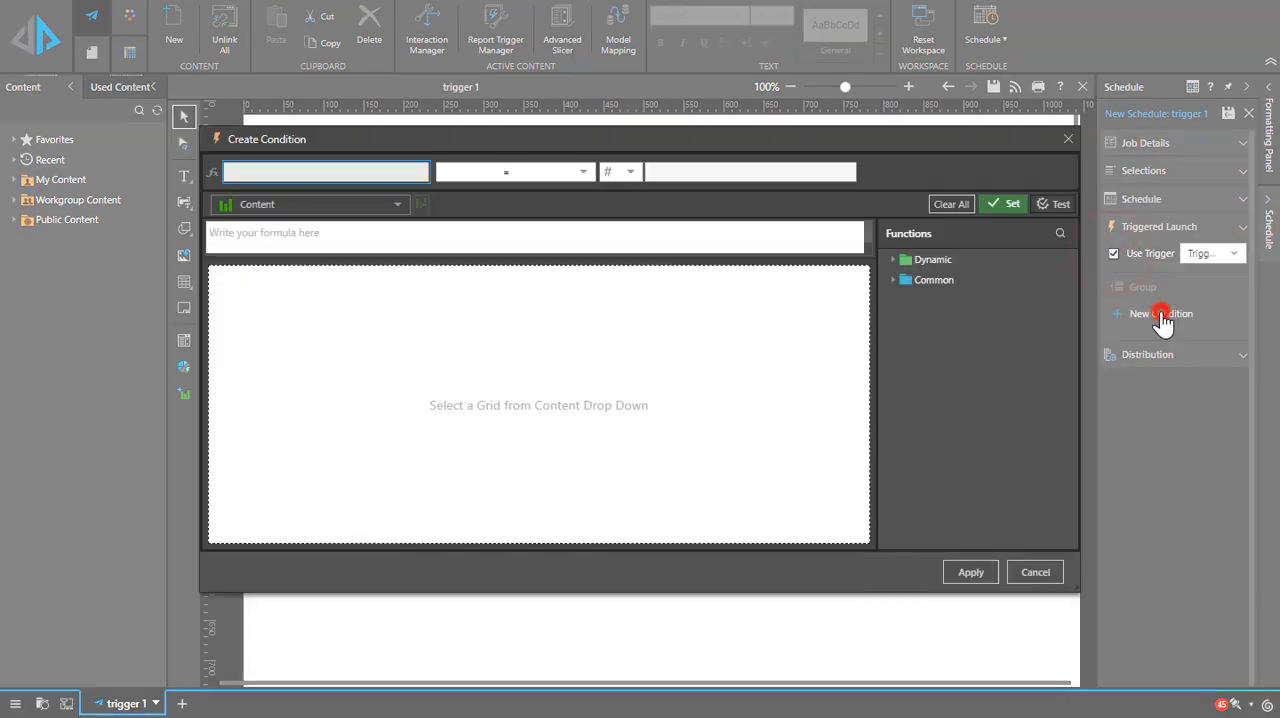
click(396, 204)
click(265, 288)
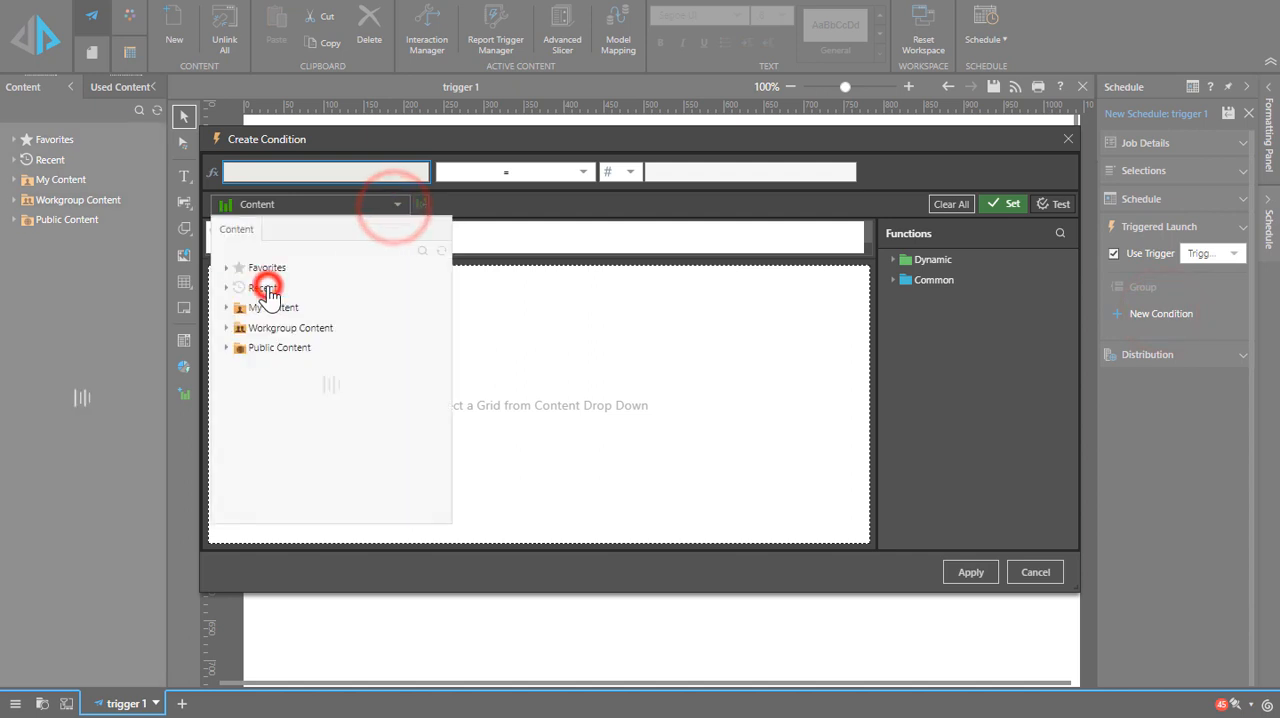
click(272, 314)
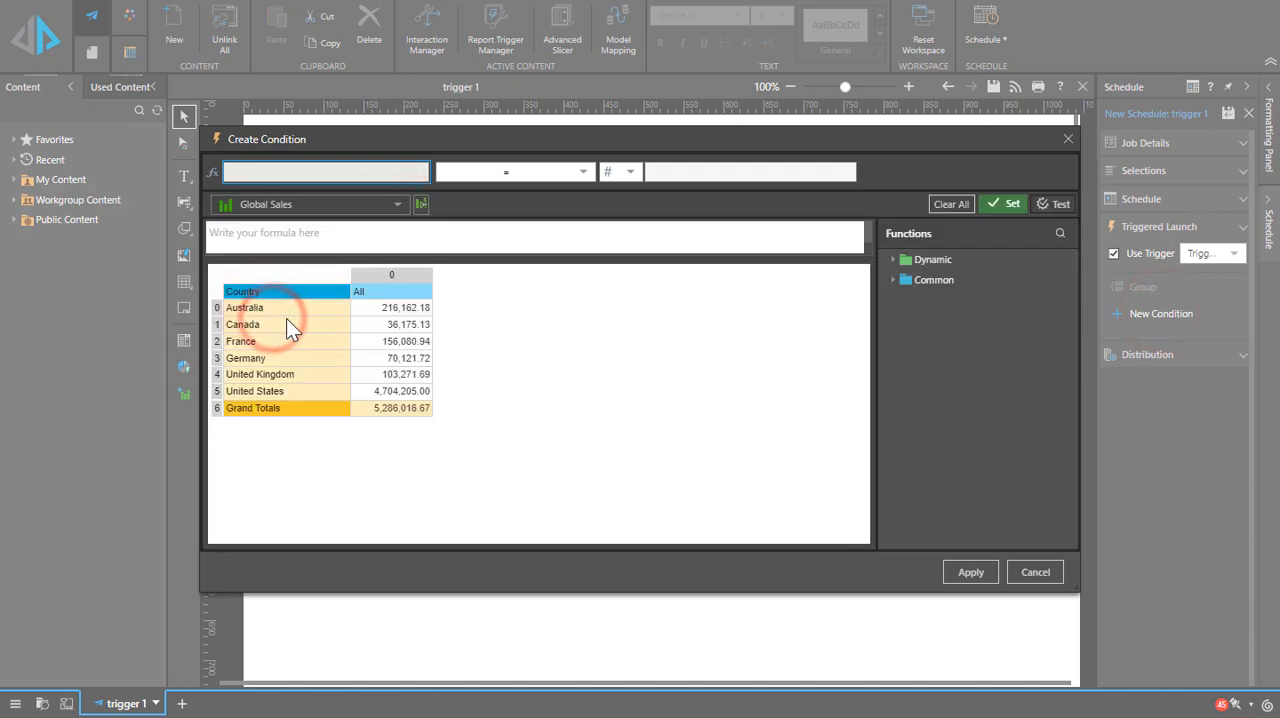
click(399, 406)
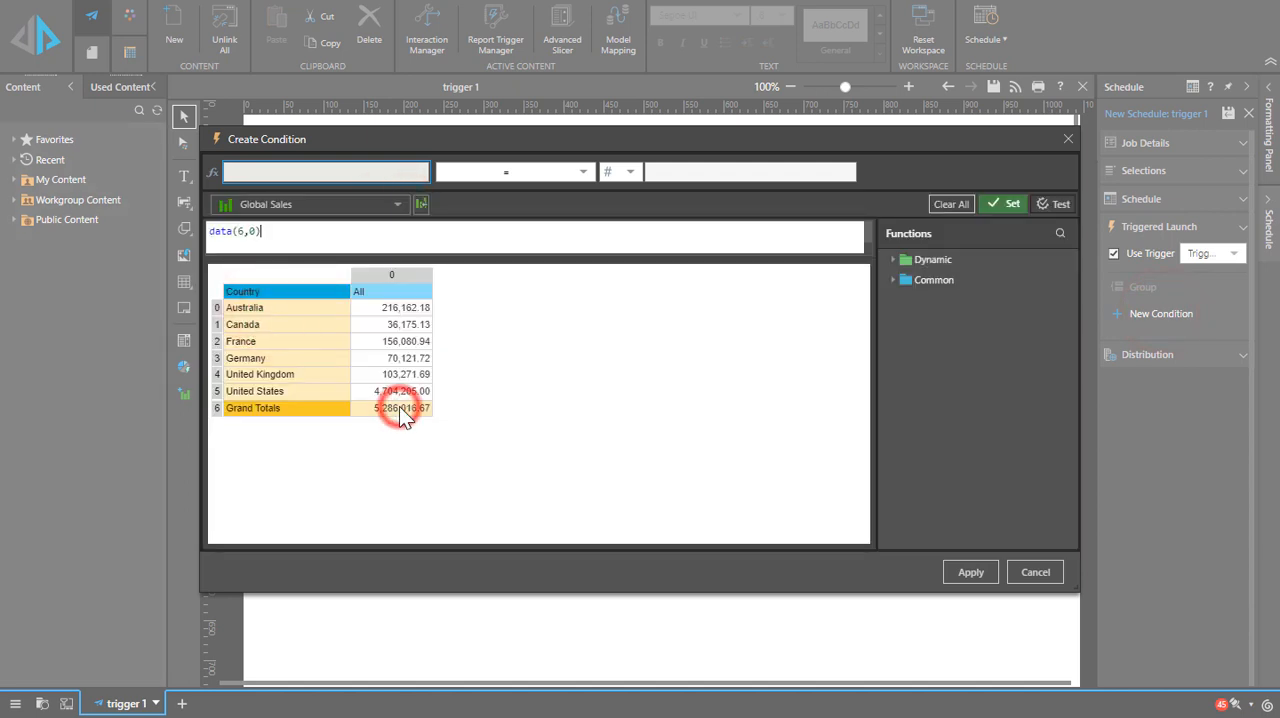
click(1010, 203)
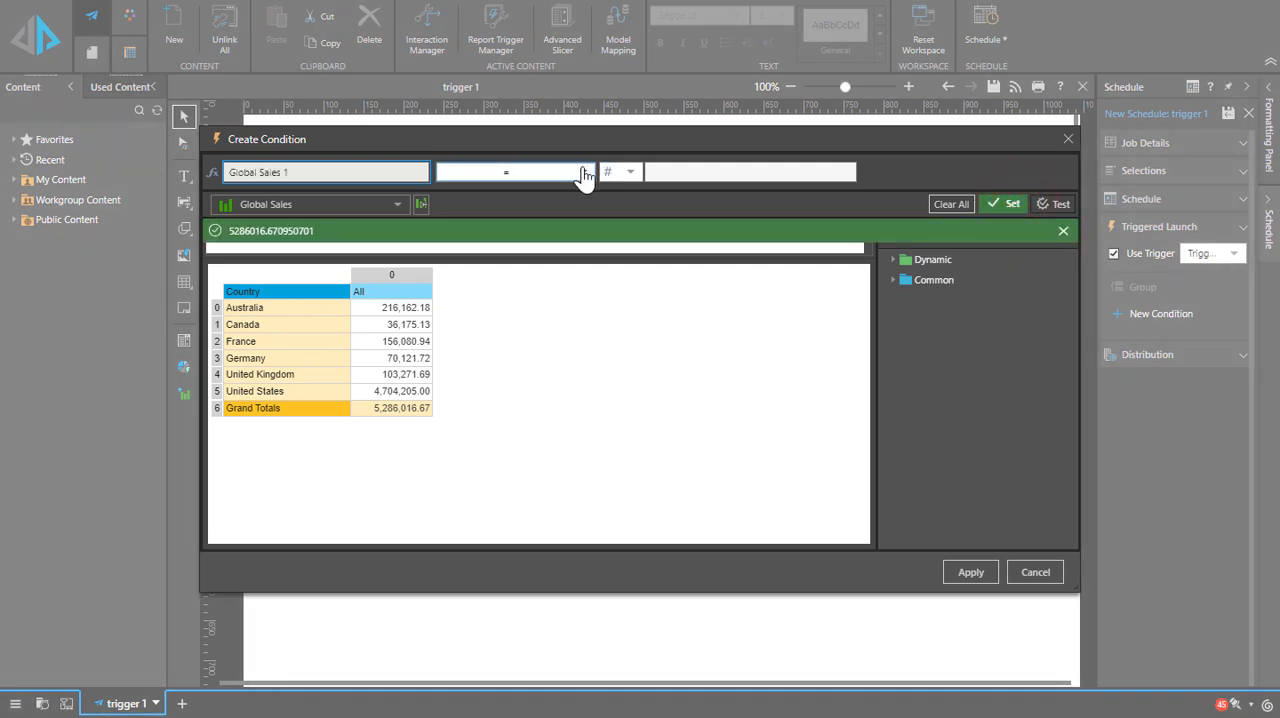
click(1060, 231)
Step: Set the Global Sales condition to less than 2000000, apply it to the triggered launch, and save the schedule
click(580, 172)
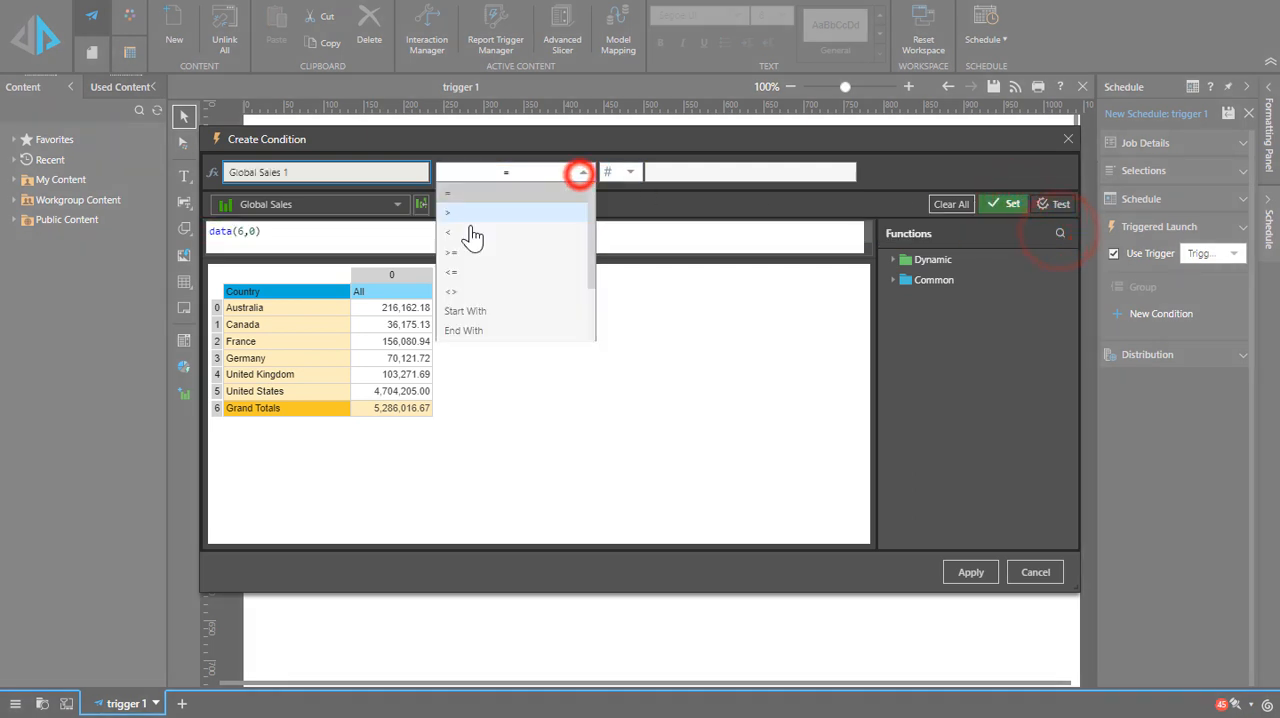
click(463, 227)
click(698, 174)
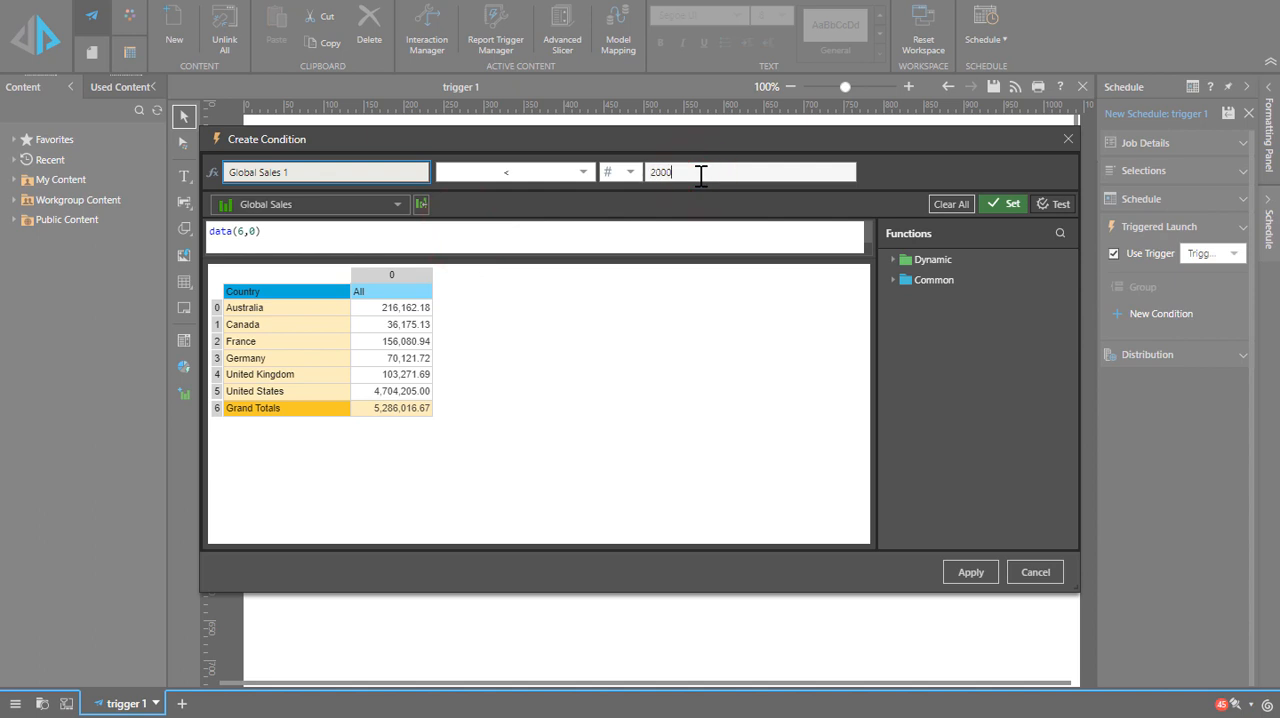
click(1001, 204)
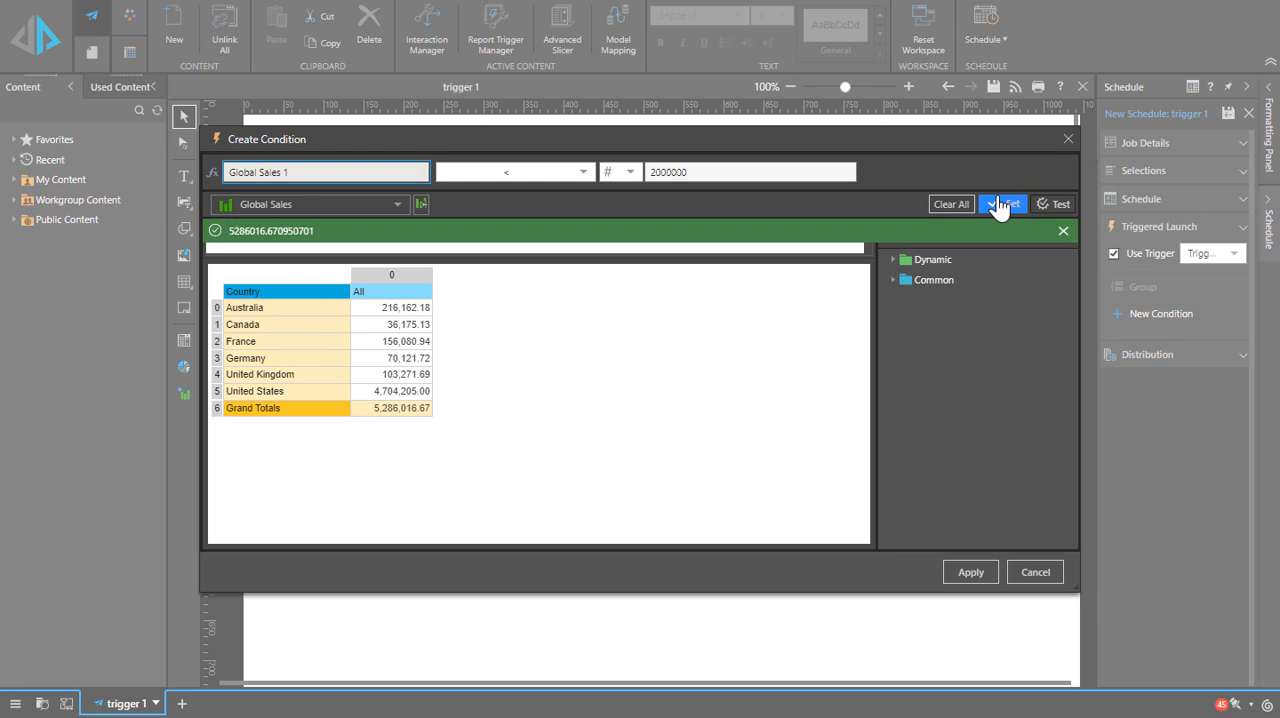
click(1063, 231)
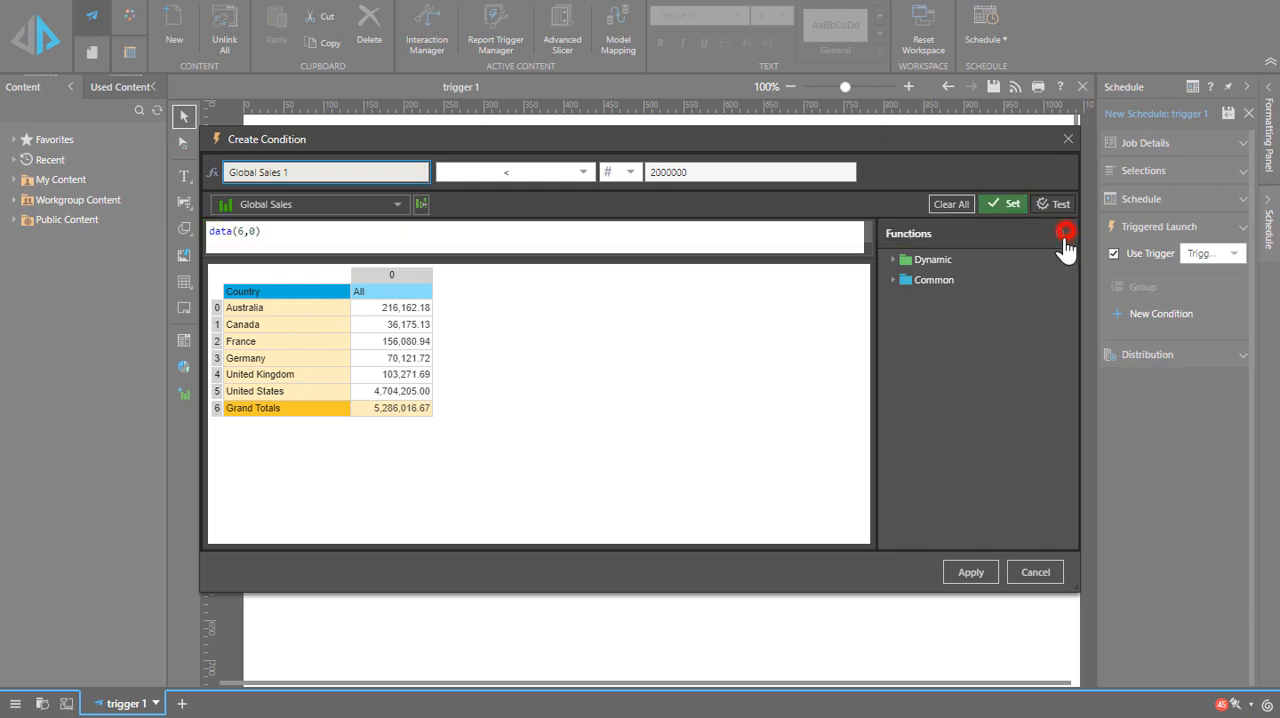
click(975, 573)
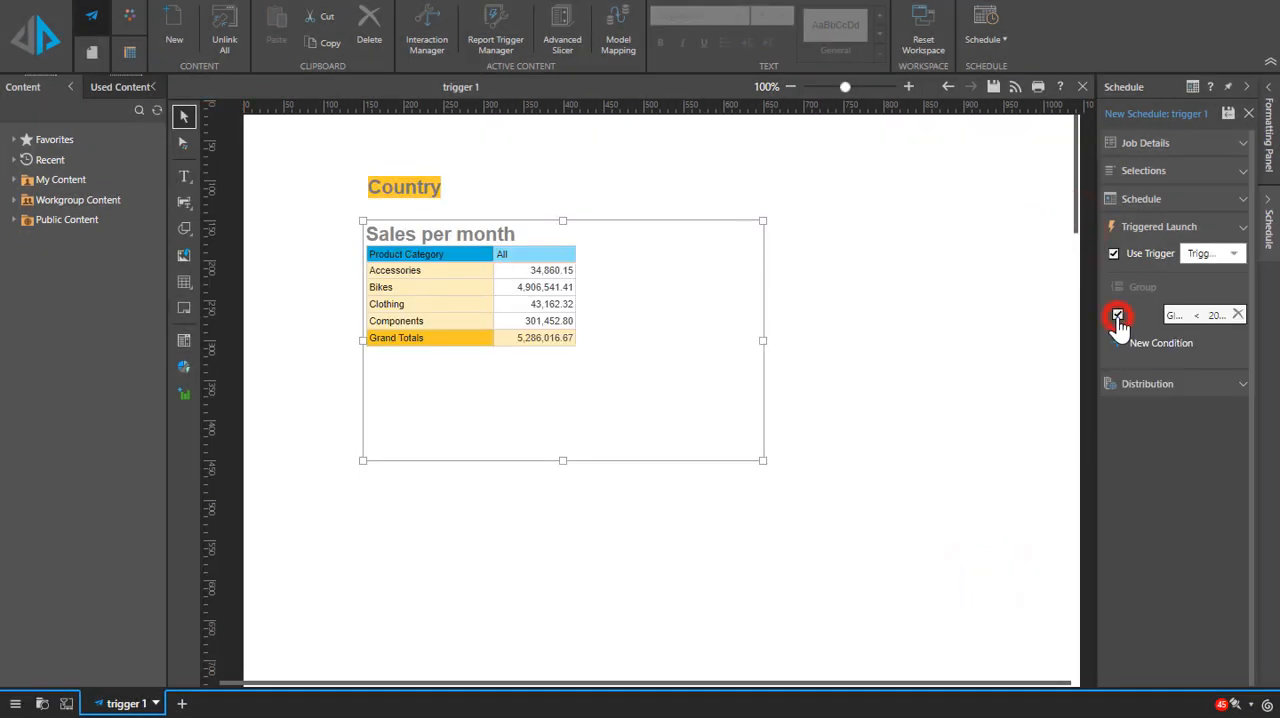
click(1229, 114)
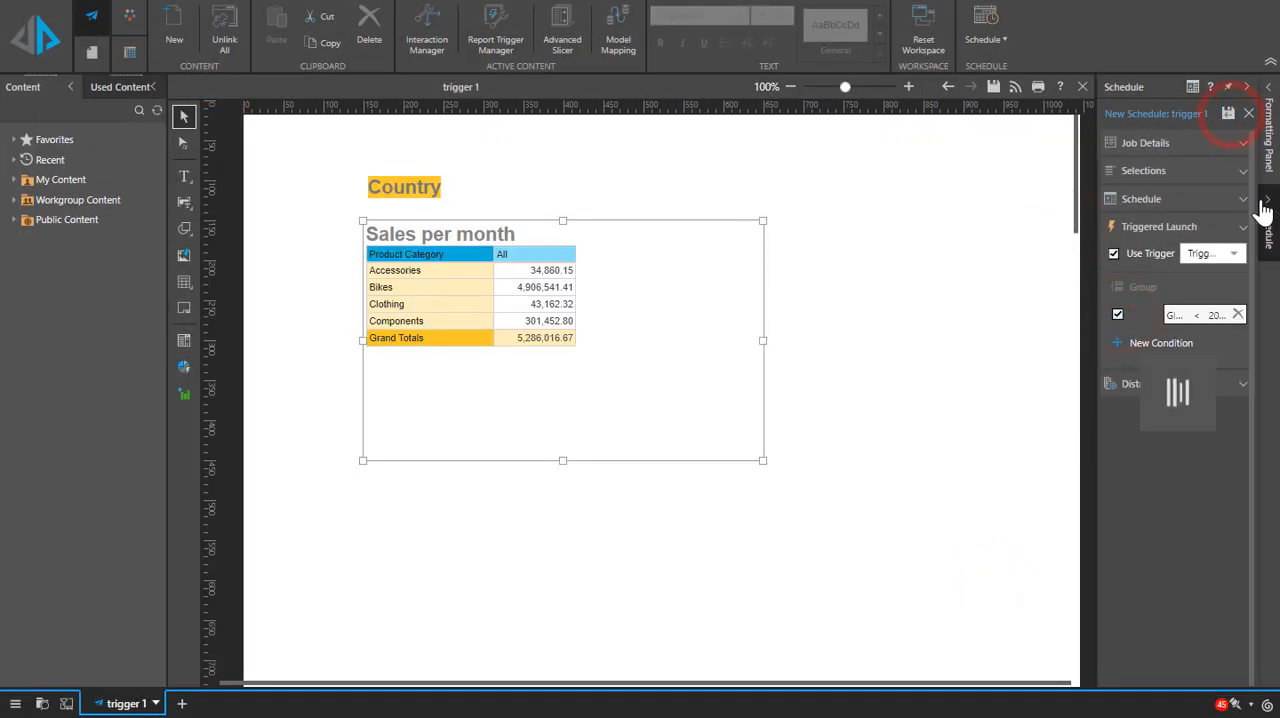
Step: Go to the schedule listing and inspect the progress details of the newest trigger 1 schedule's job execution
click(1212, 214)
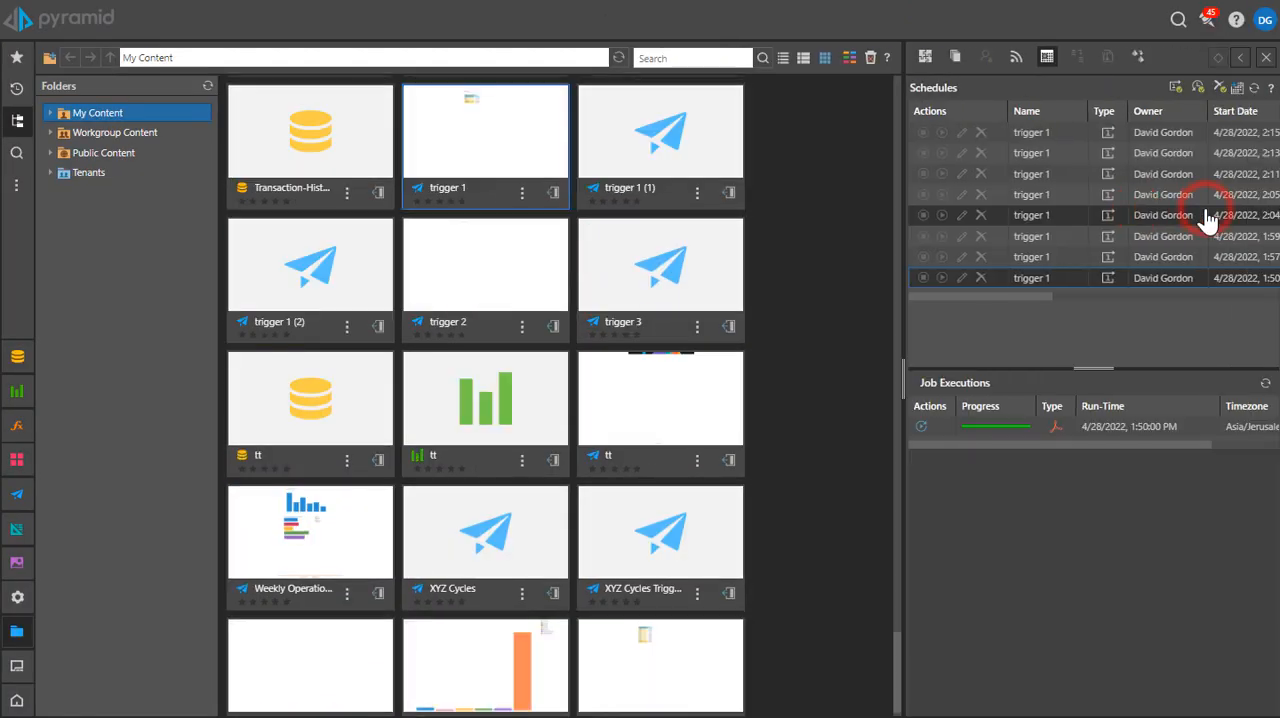
click(1178, 133)
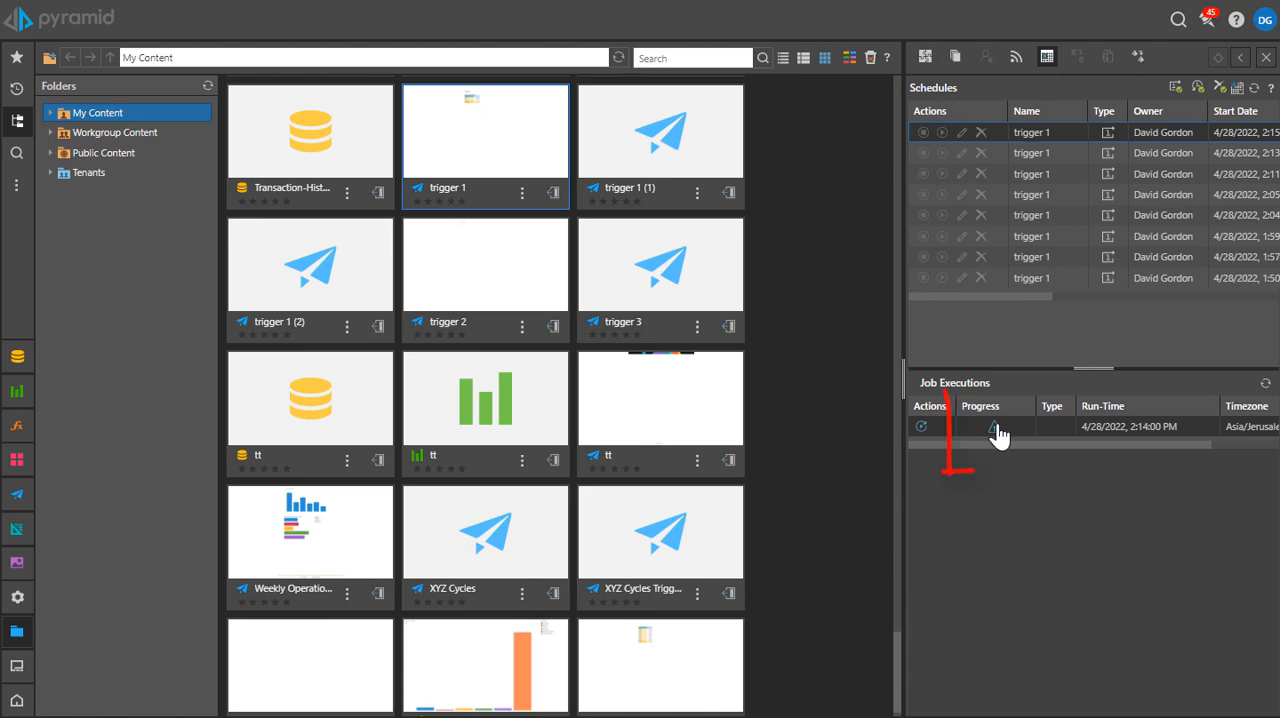
mouse_move(998, 437)
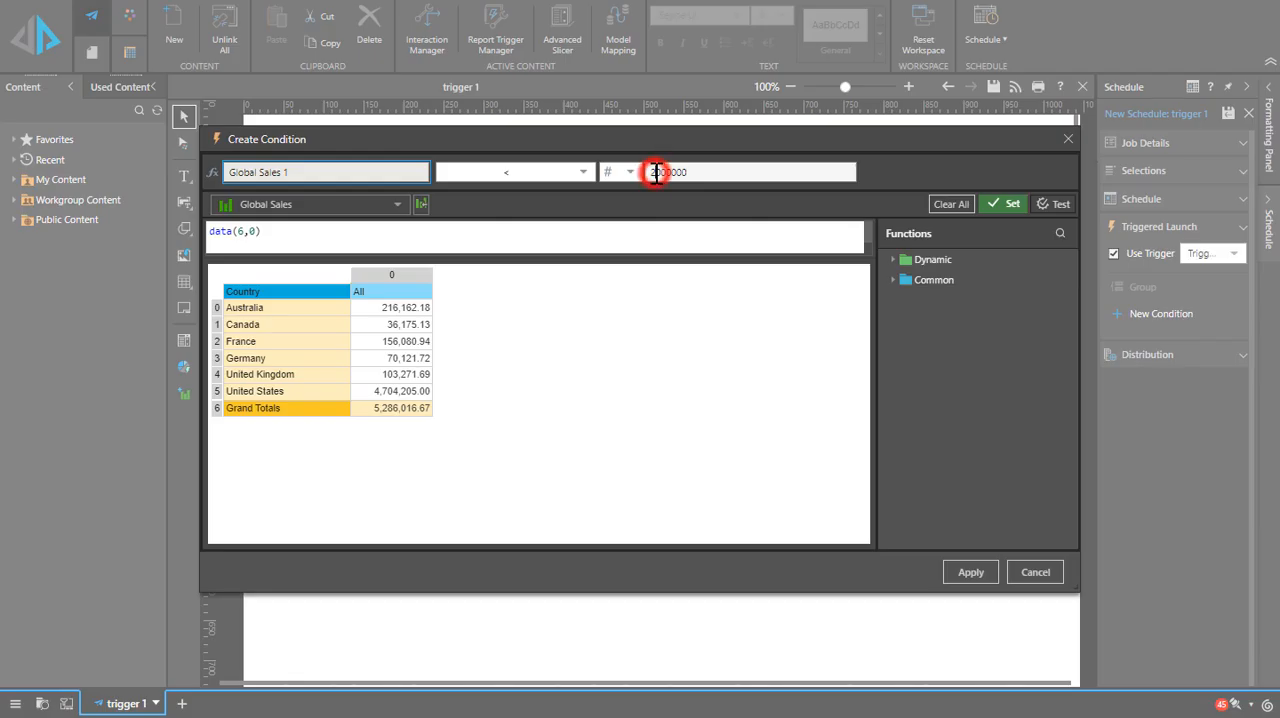
Step: Set the Global Sales launch condition of another new schedule to less than 10000000, apply it, and save the schedule
drag(654, 172, 647, 172)
click(985, 572)
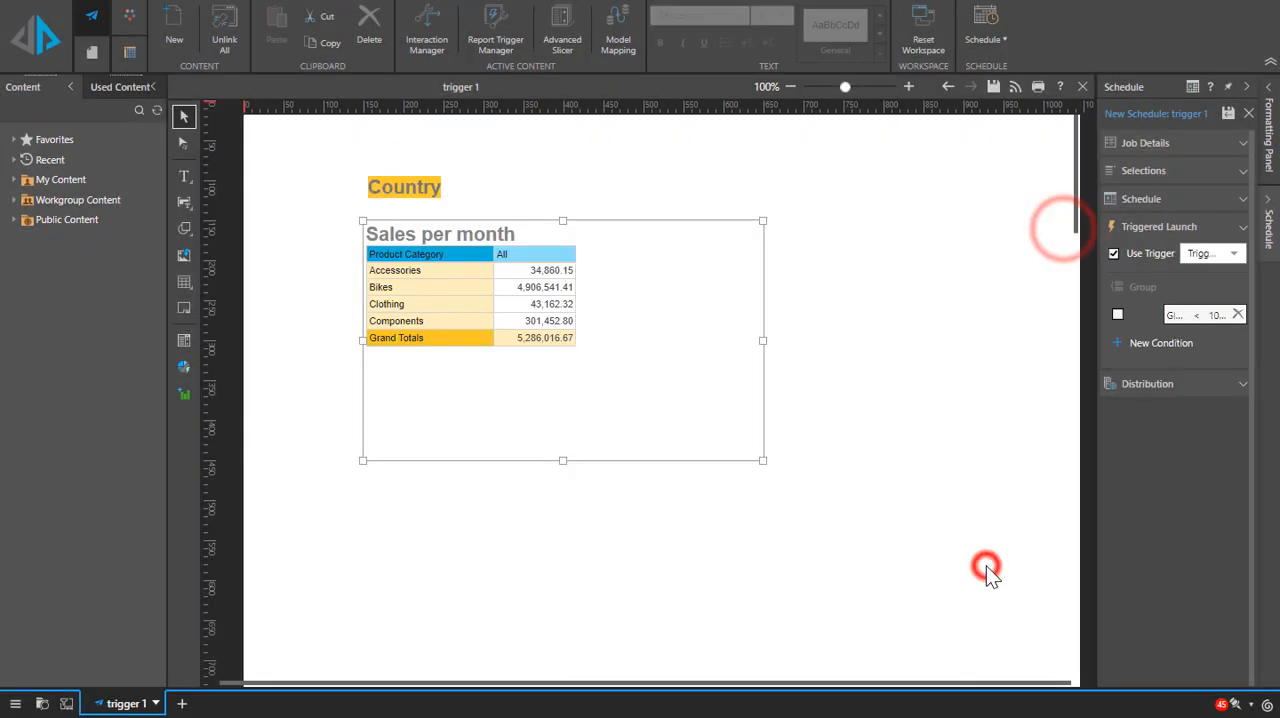
click(1229, 114)
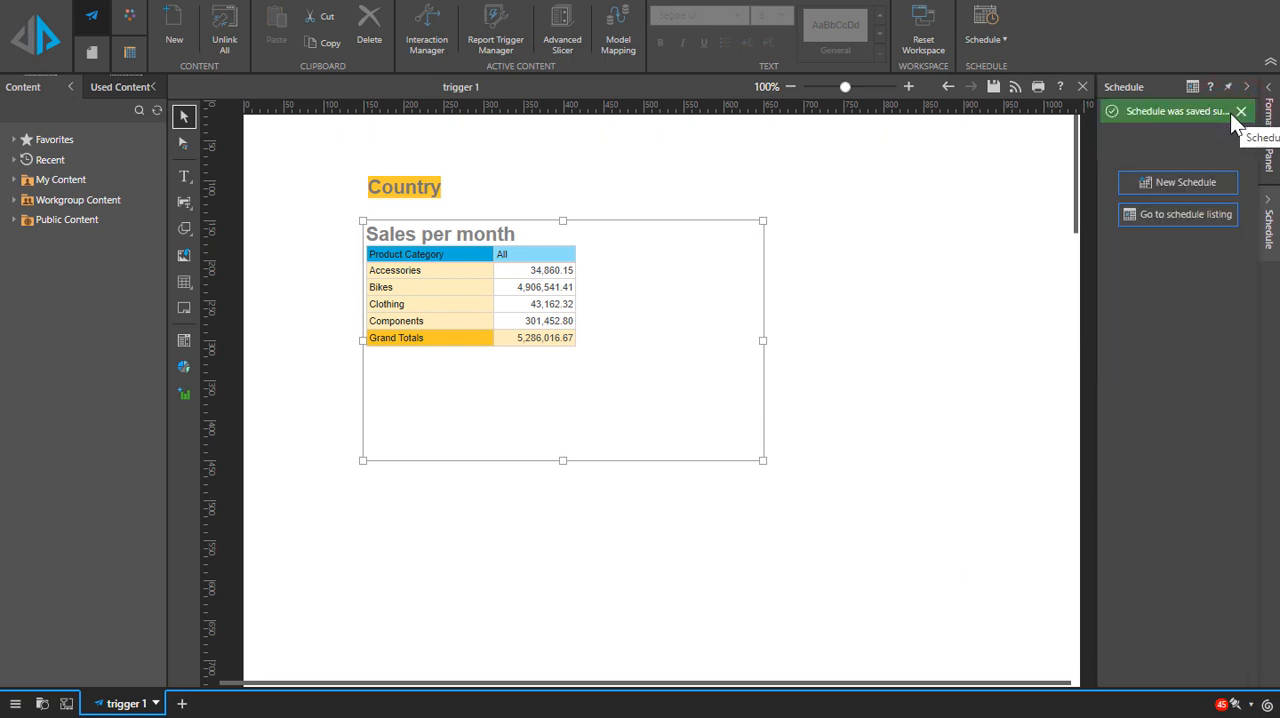
Step: Return to the schedule listing and show the individual country outputs from the newest schedule's job execution
click(1203, 214)
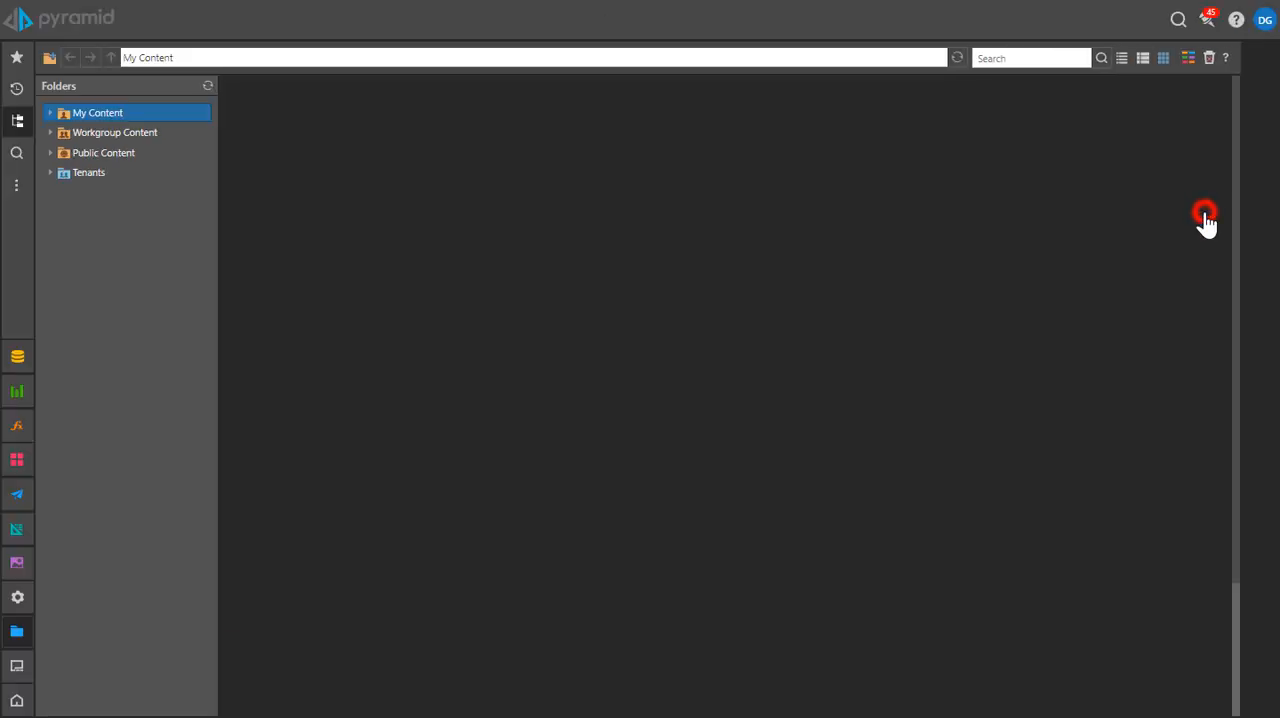
click(1053, 131)
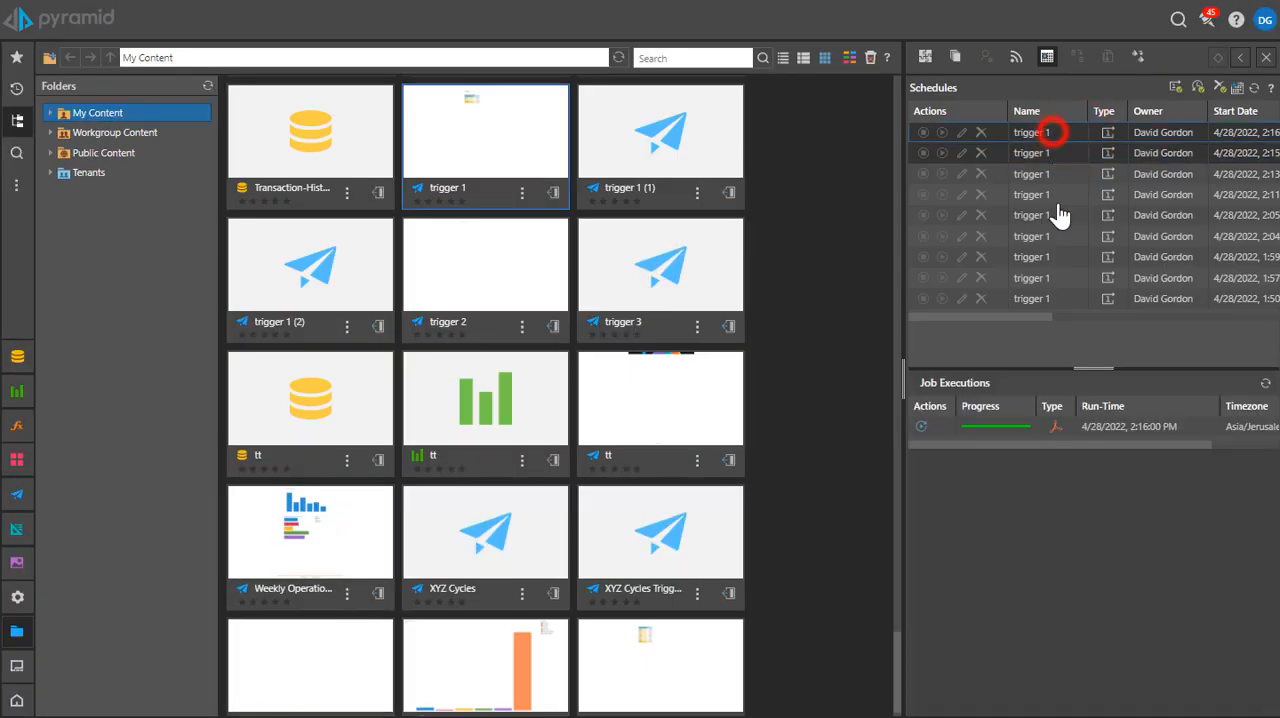
click(1004, 430)
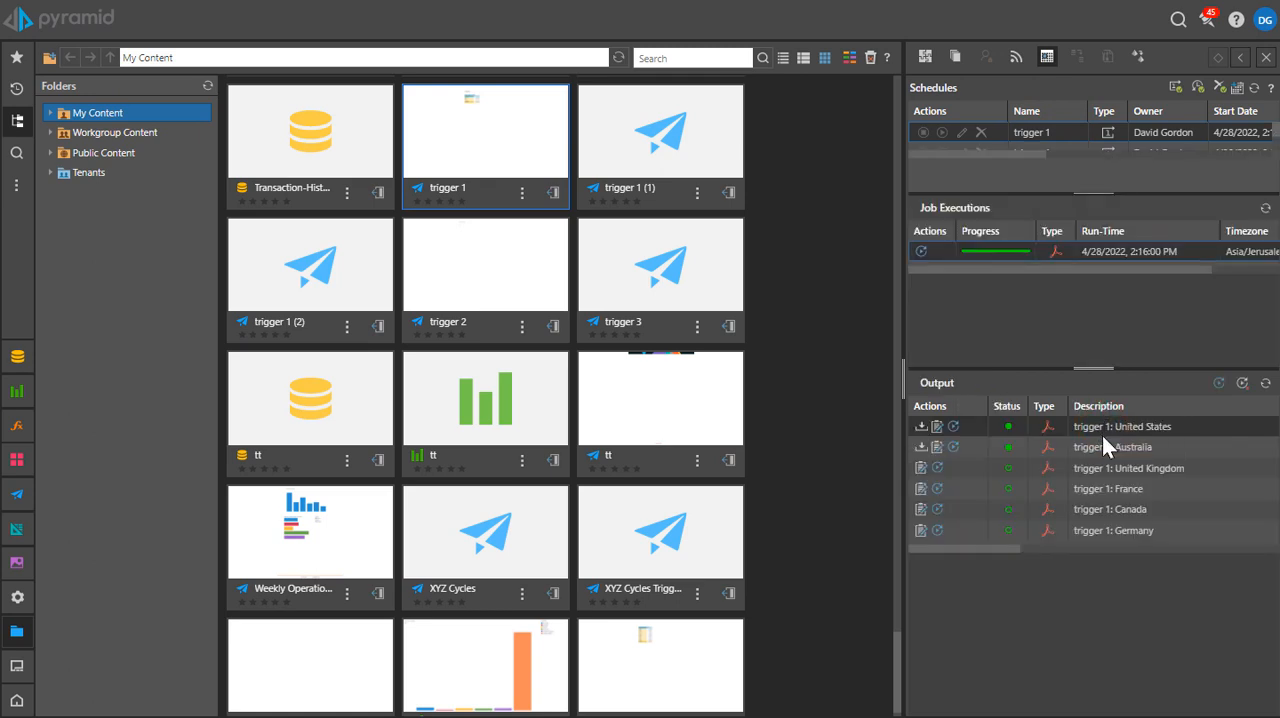